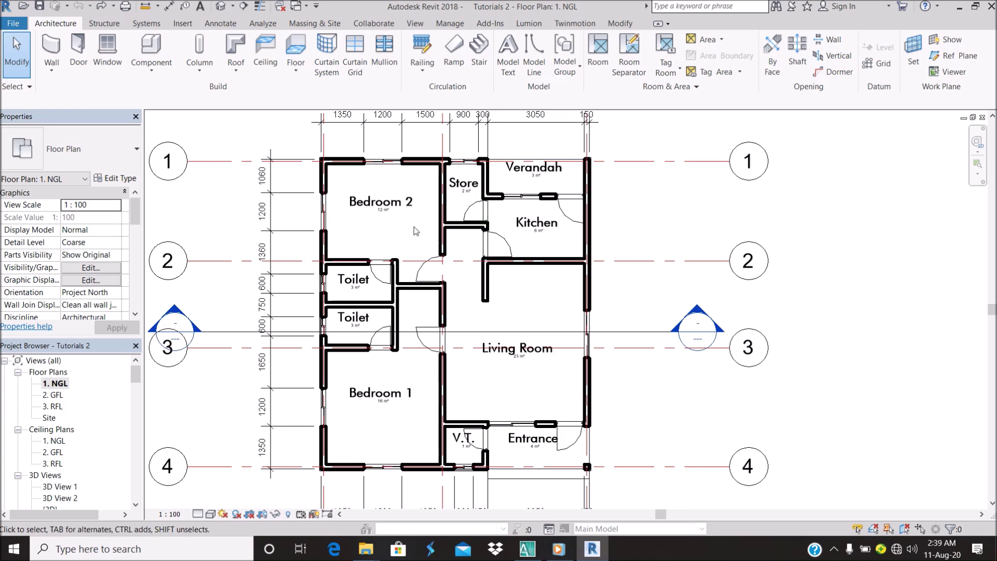
From Annotate's Loaded Tags And Symbols dialog, start loading a tag family.
scroll(410, 236, "up", 2)
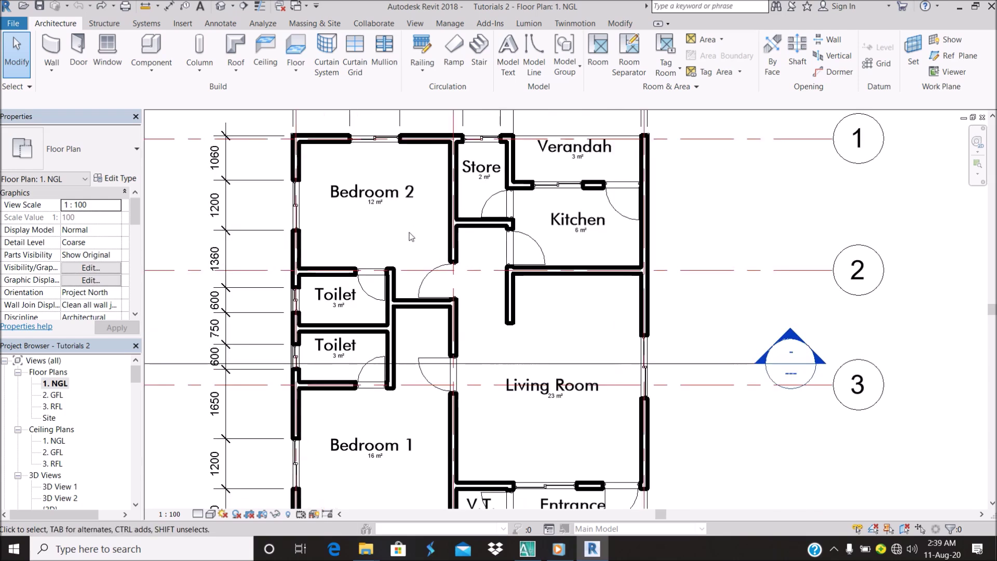
scroll(411, 237, "down", 3)
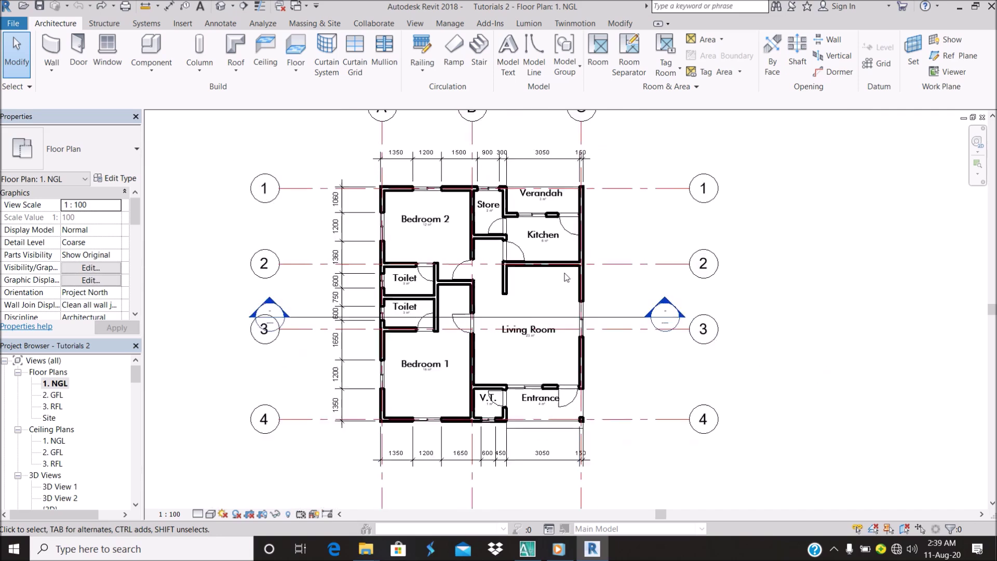
scroll(542, 275, "up", 2)
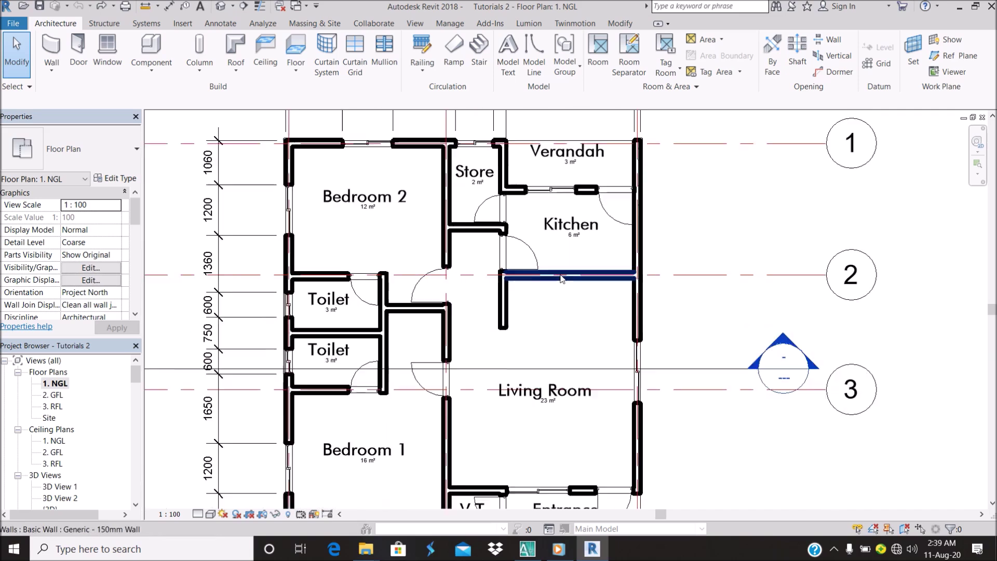
scroll(458, 196, "down", 2)
scroll(467, 272, "up", 1)
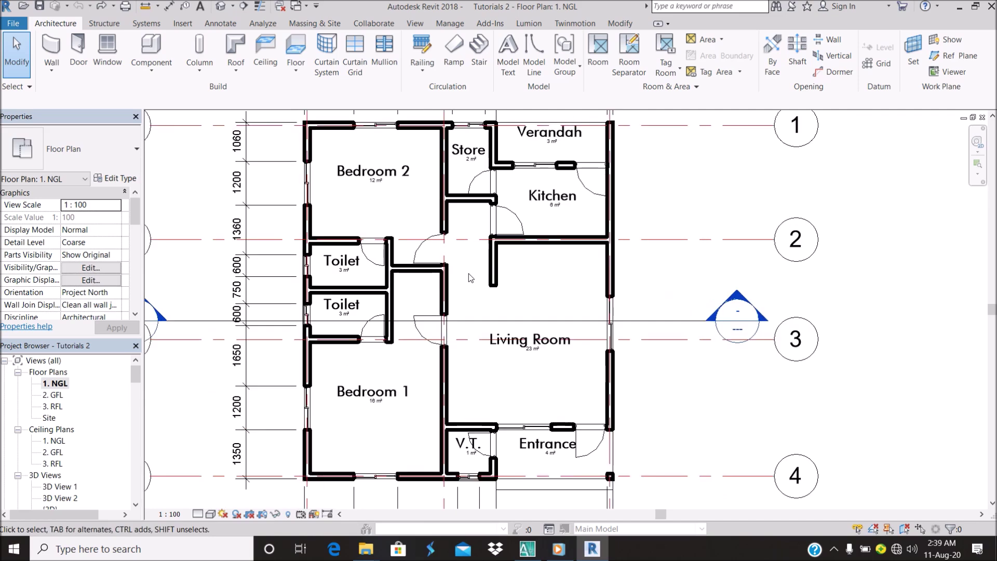
scroll(435, 303, "up", 1)
scroll(435, 302, "down", 1)
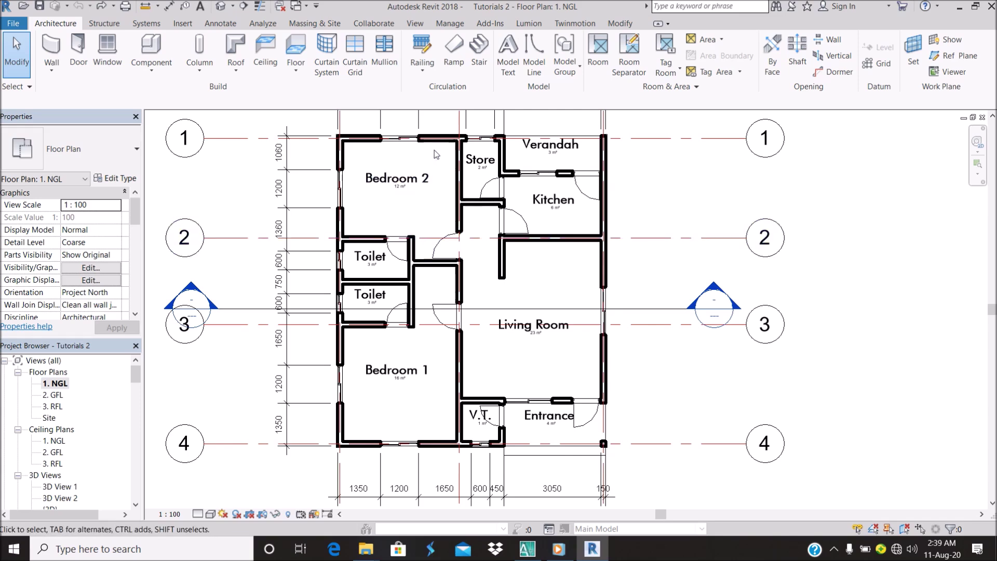
scroll(434, 150, "up", 1)
scroll(432, 187, "down", 2)
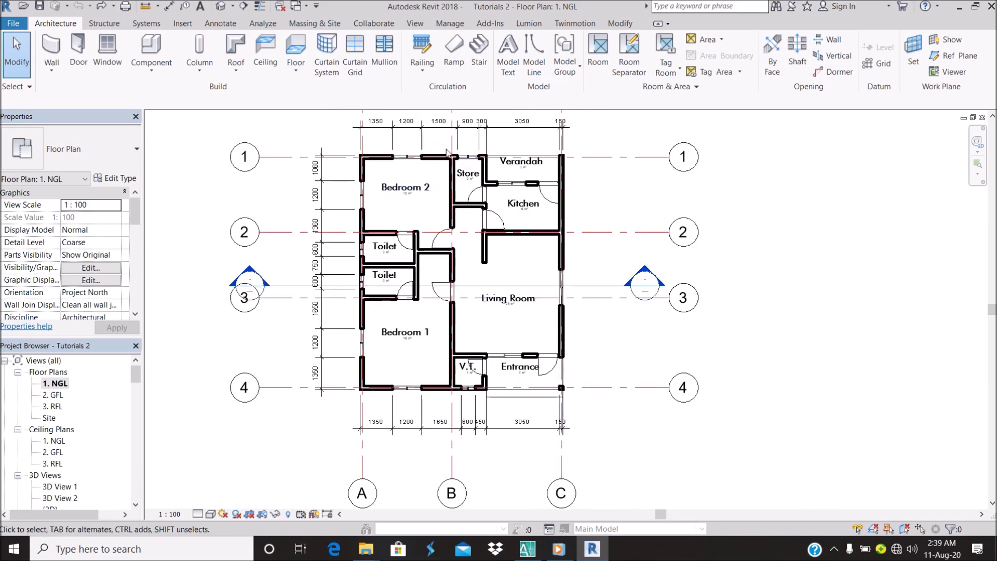
scroll(418, 147, "up", 2)
scroll(398, 156, "up", 1)
scroll(399, 155, "up", 1)
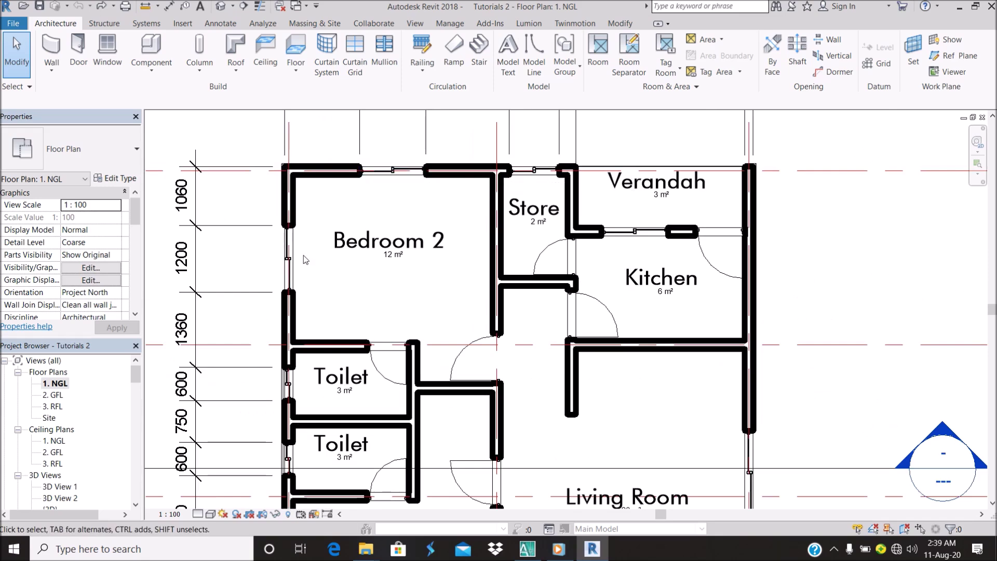
scroll(445, 162, "down", 3)
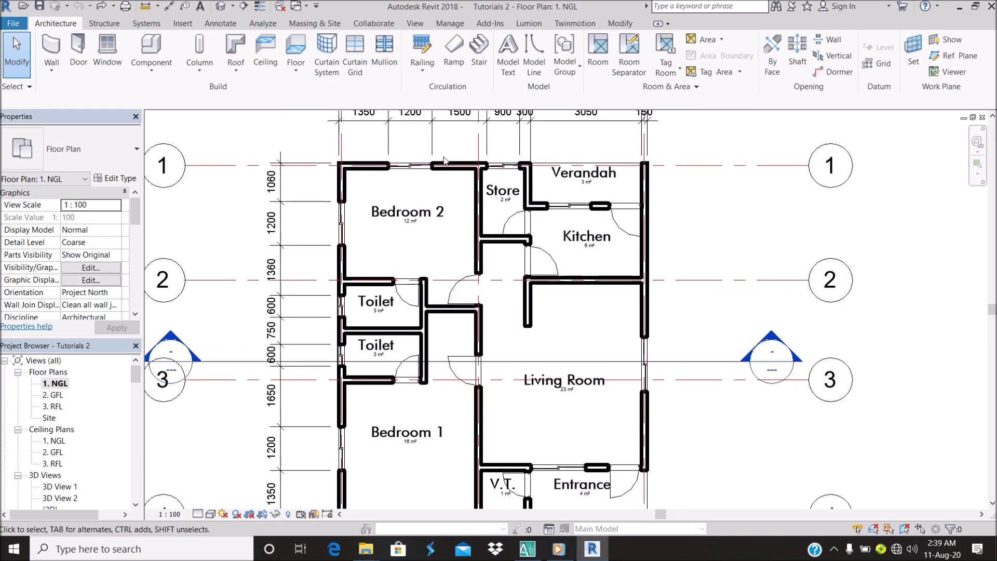
scroll(528, 175, "up", 3)
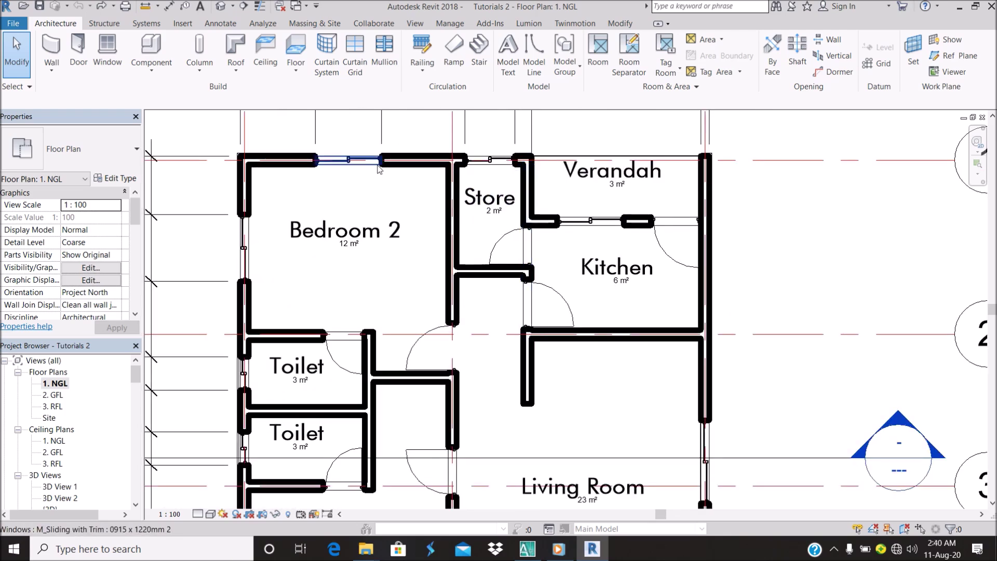
scroll(368, 167, "down", 4)
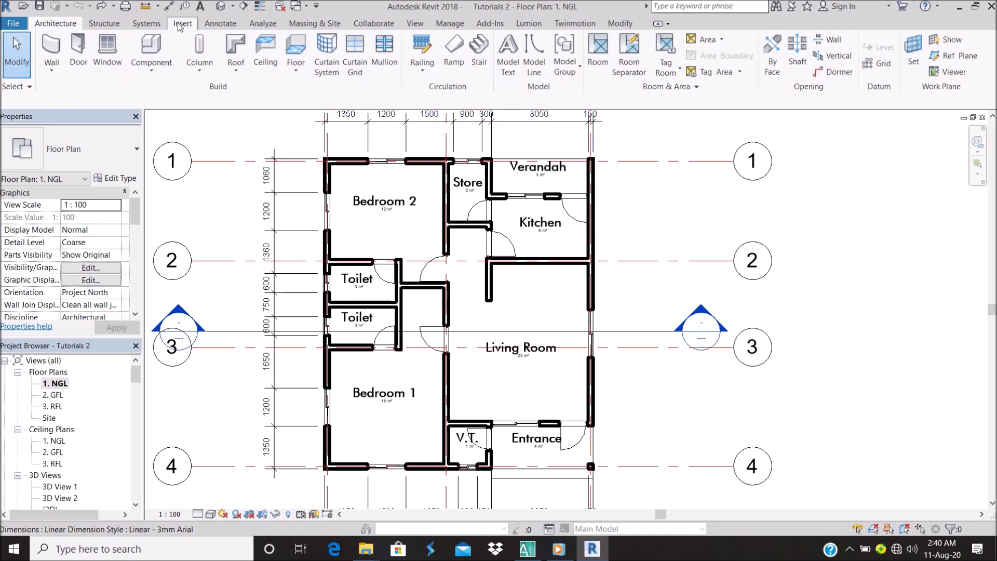
left_click(218, 23)
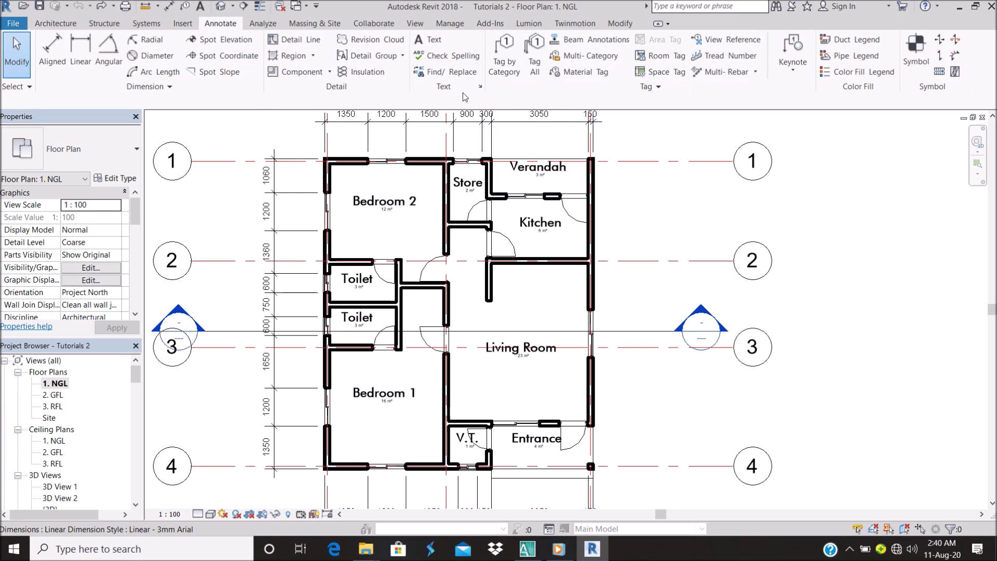
left_click(657, 87)
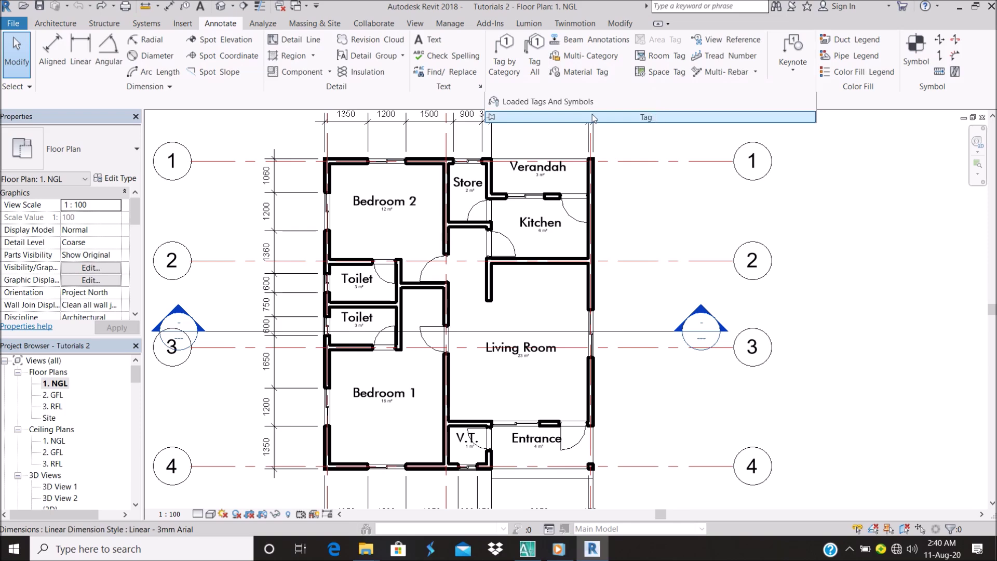
left_click(559, 109)
left_click(574, 198)
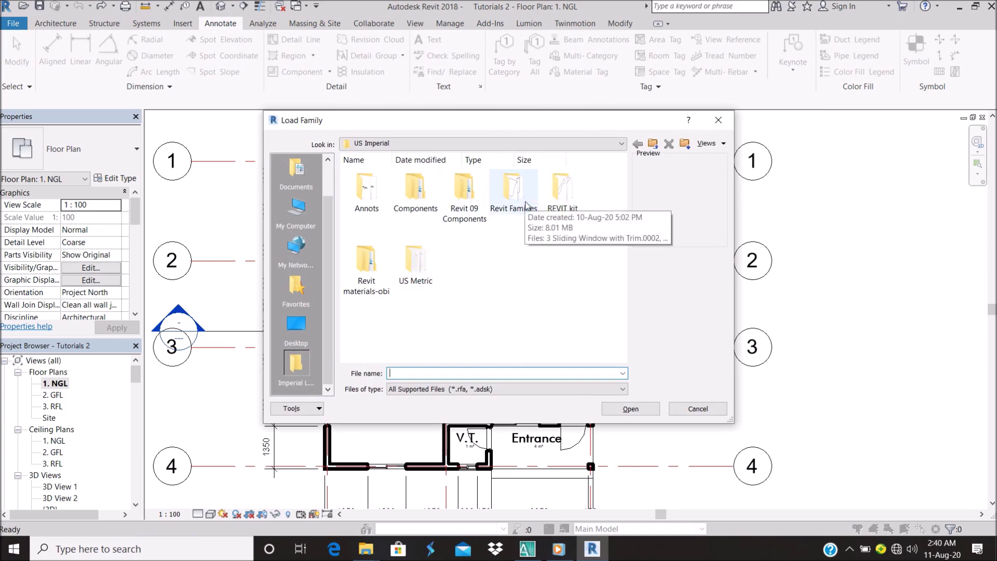
Load M_Door Tag and M_Window Tag from the Annots folder, overwriting both existing versions.
double_click(370, 195)
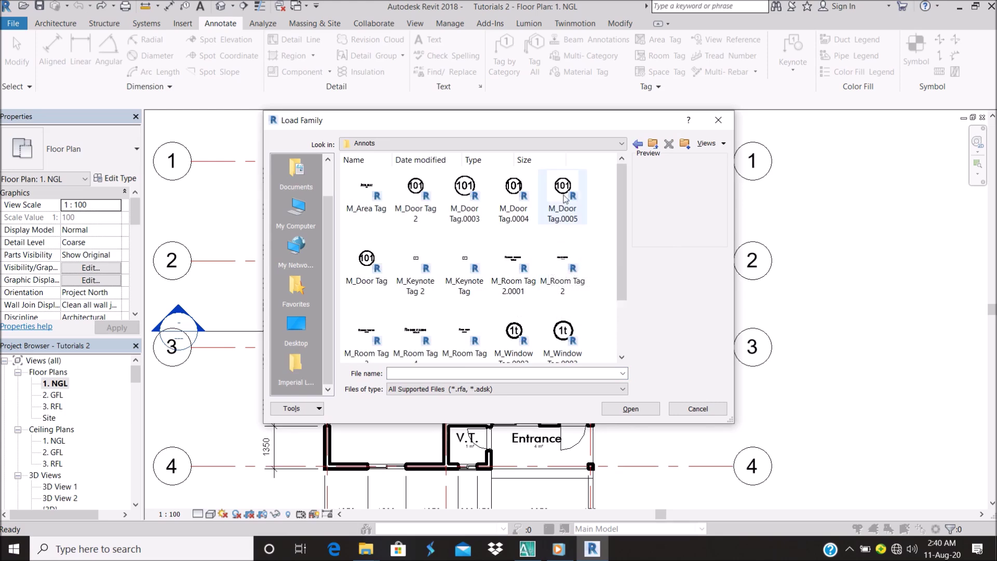
left_click(367, 262)
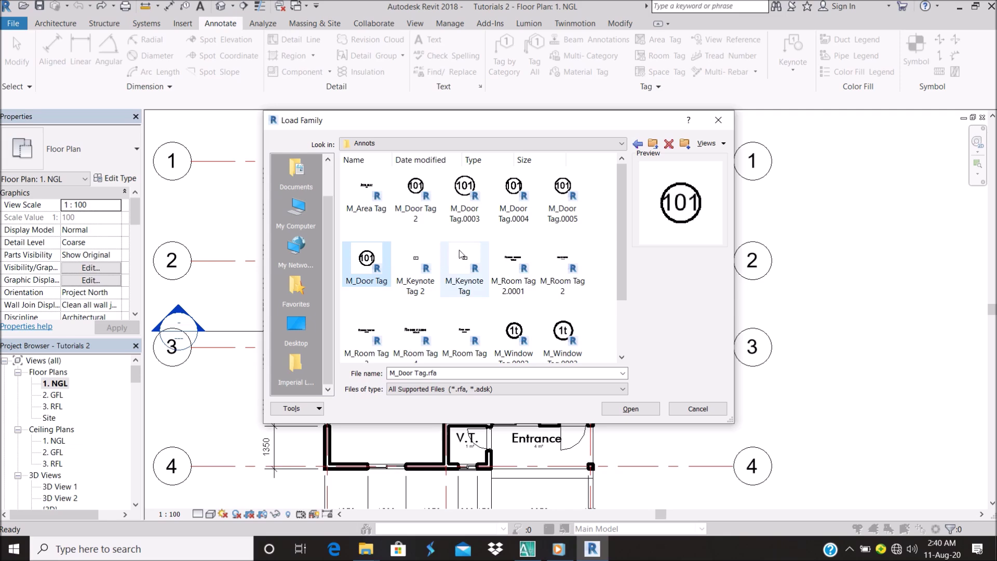
left_click(423, 278)
left_click(375, 272)
scroll(452, 254, "down", 1)
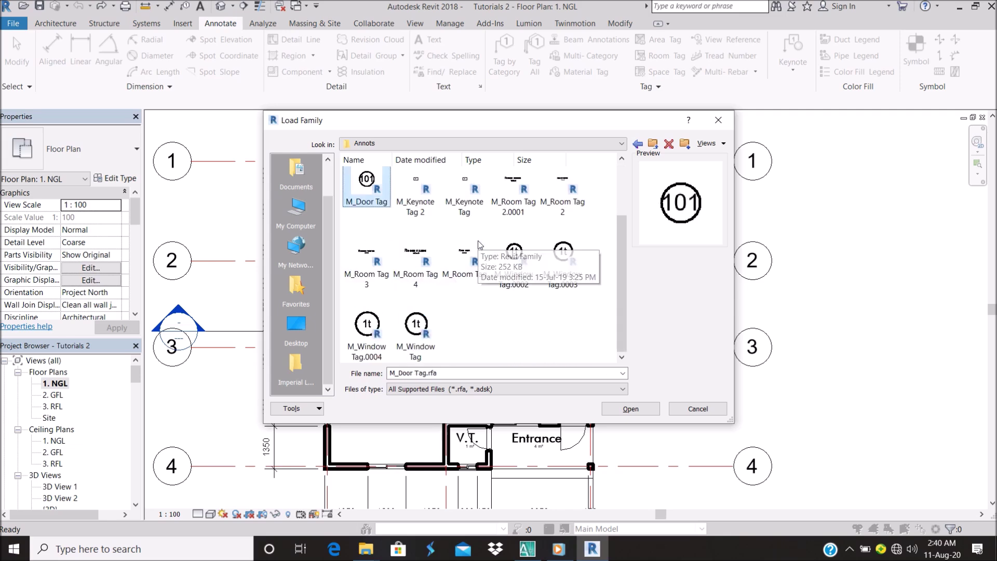
left_click(417, 343)
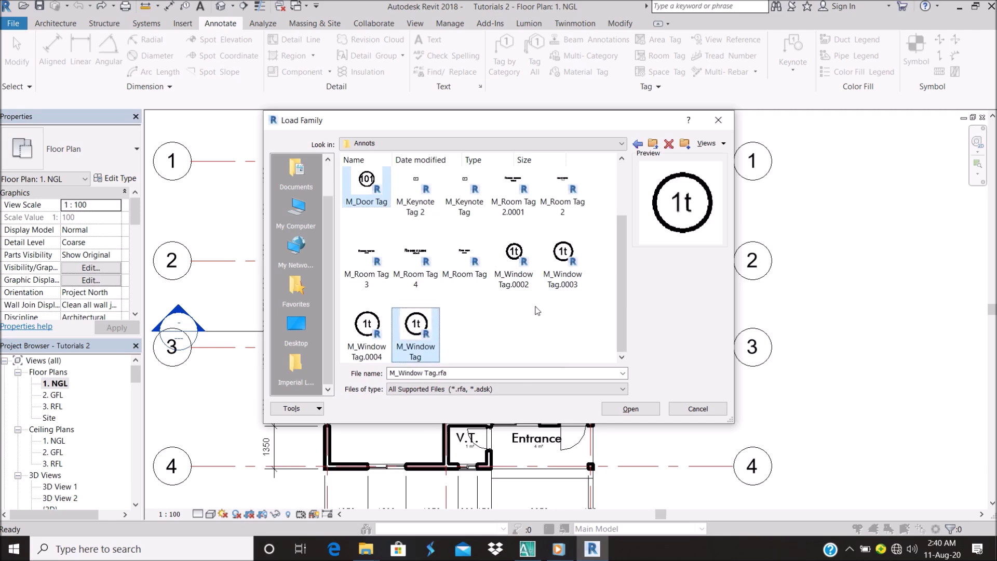
left_click(645, 407)
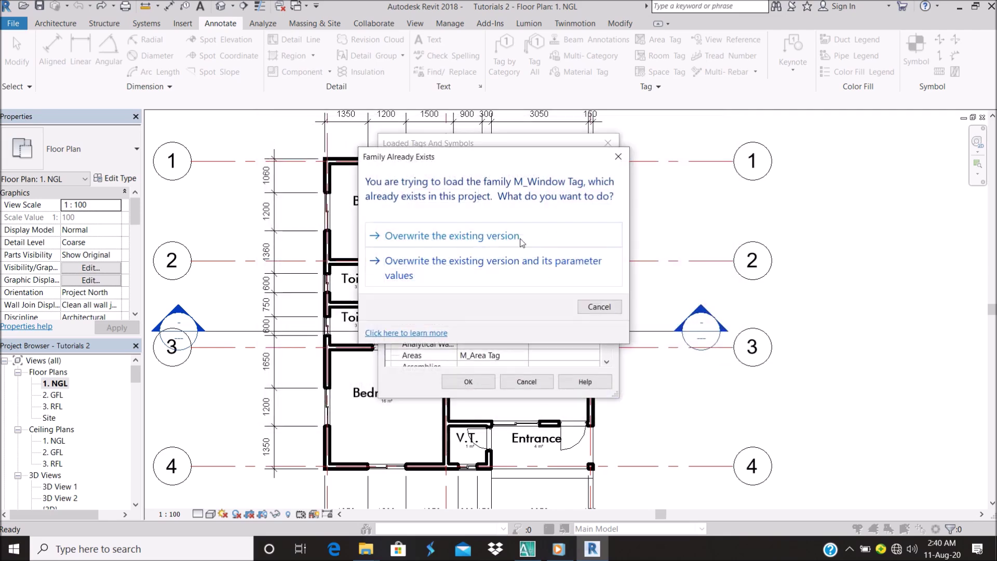
left_click(517, 241)
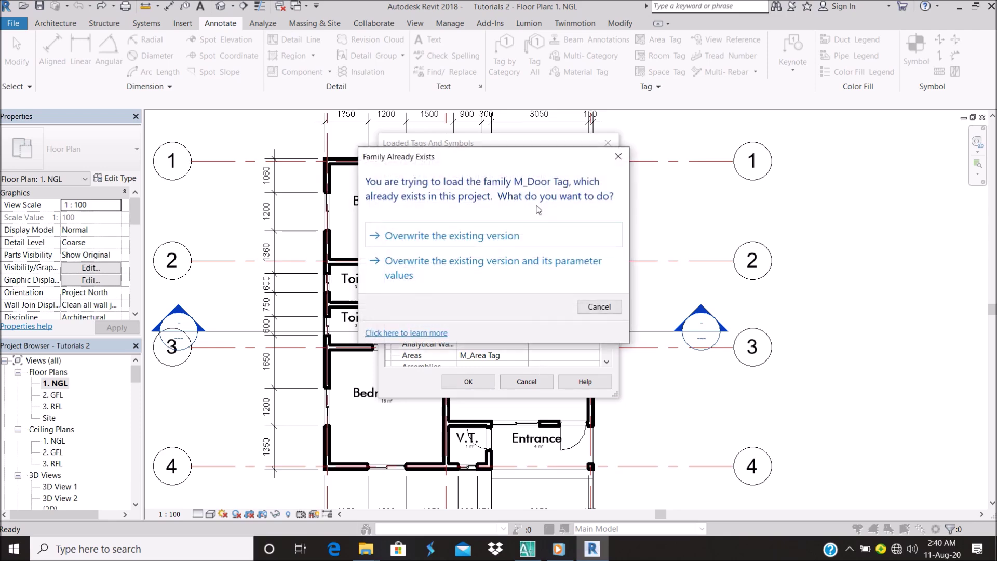
left_click(496, 236)
left_click(468, 383)
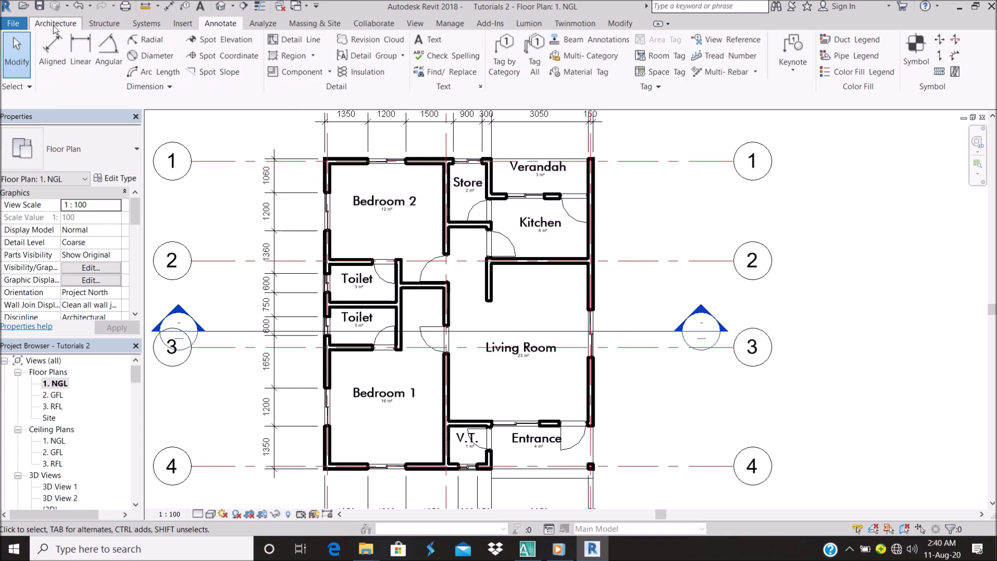
Use Tag All with Door Tags and Window Tags to tag every untagged door and window.
scroll(566, 216, "down", 2)
scroll(560, 210, "up", 3)
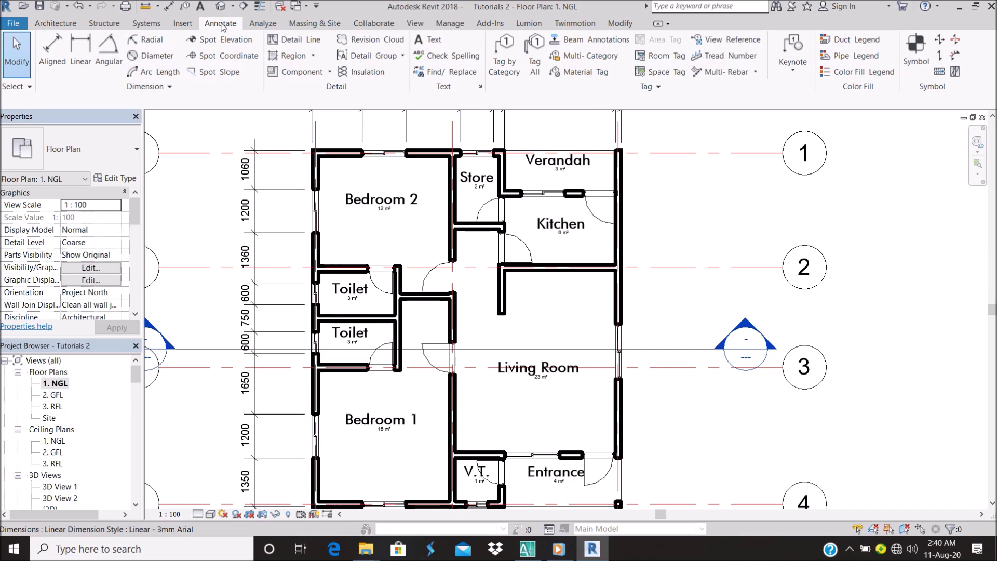
left_click(535, 63)
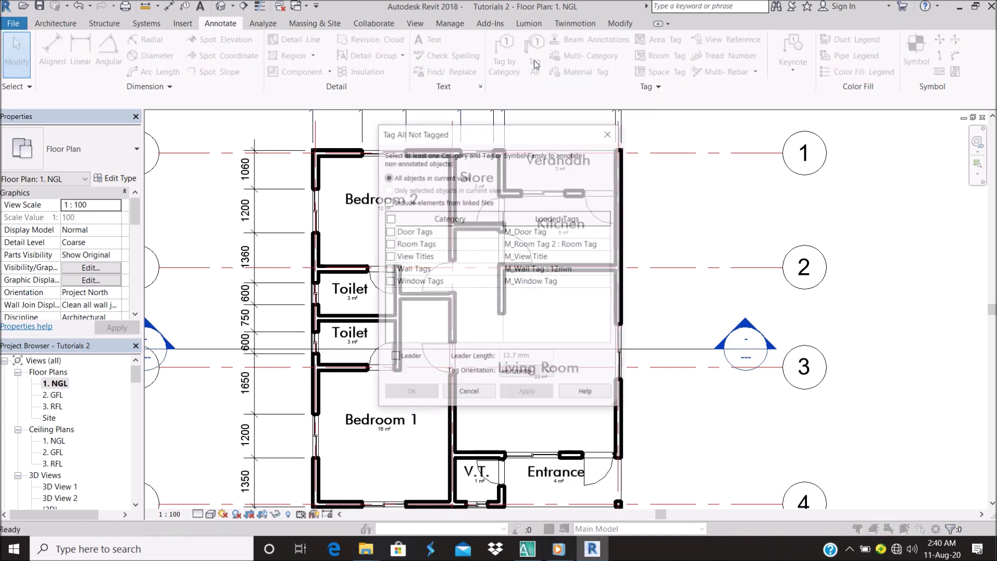
left_click(389, 232)
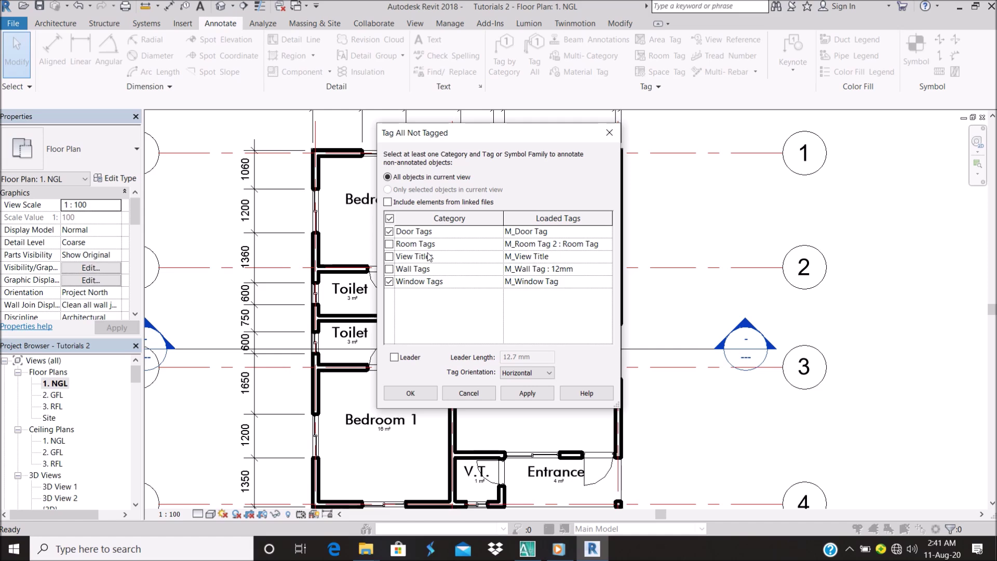
left_click(527, 394)
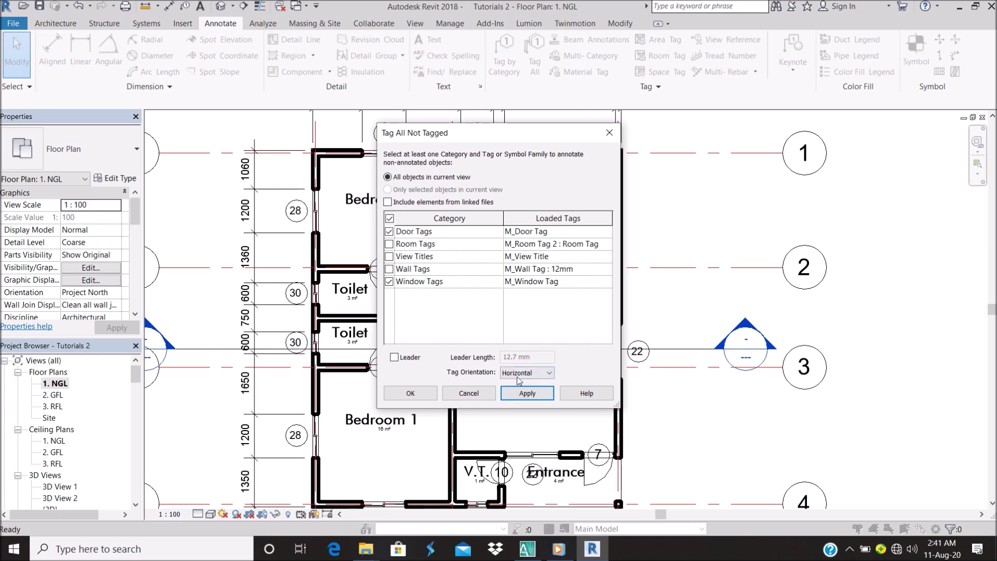
left_click(428, 396)
scroll(487, 200, "down", 3)
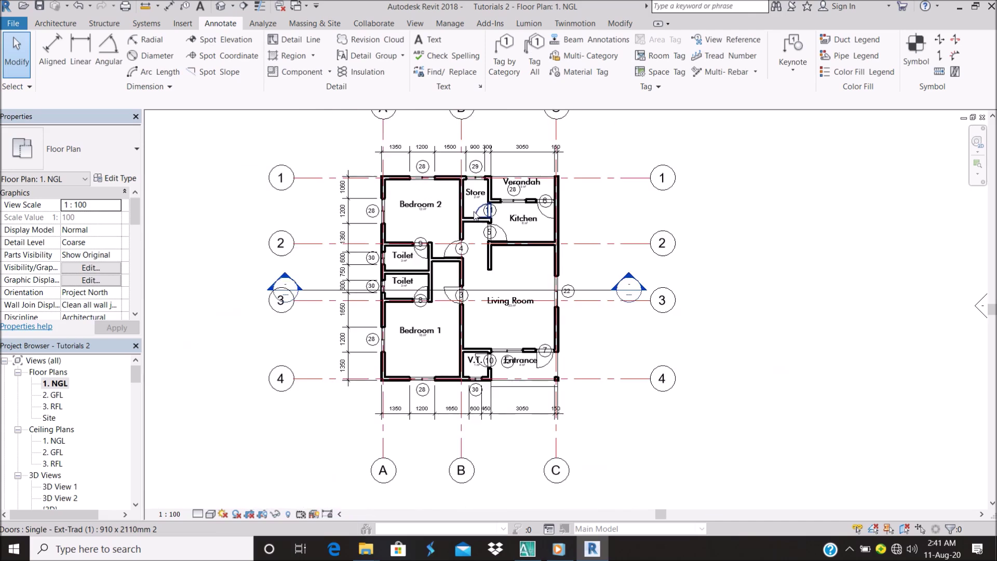
scroll(477, 200, "up", 2)
scroll(457, 199, "down", 2)
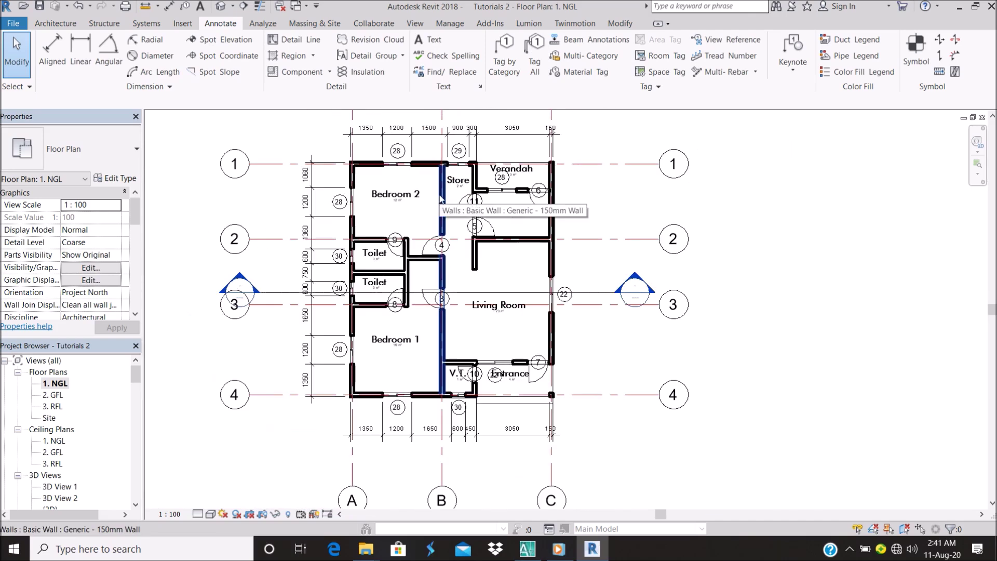
scroll(447, 199, "up", 2)
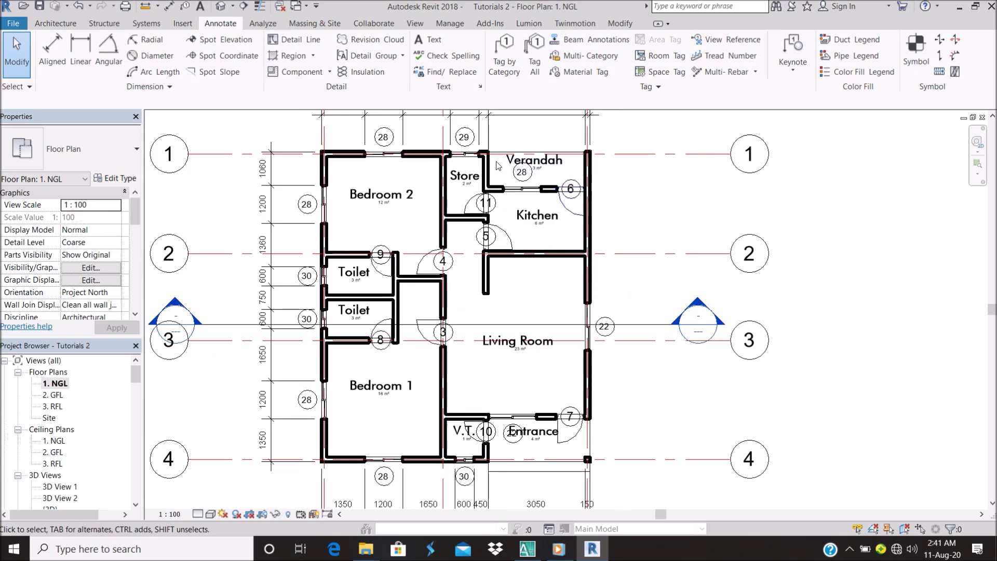
scroll(470, 156, "up", 2)
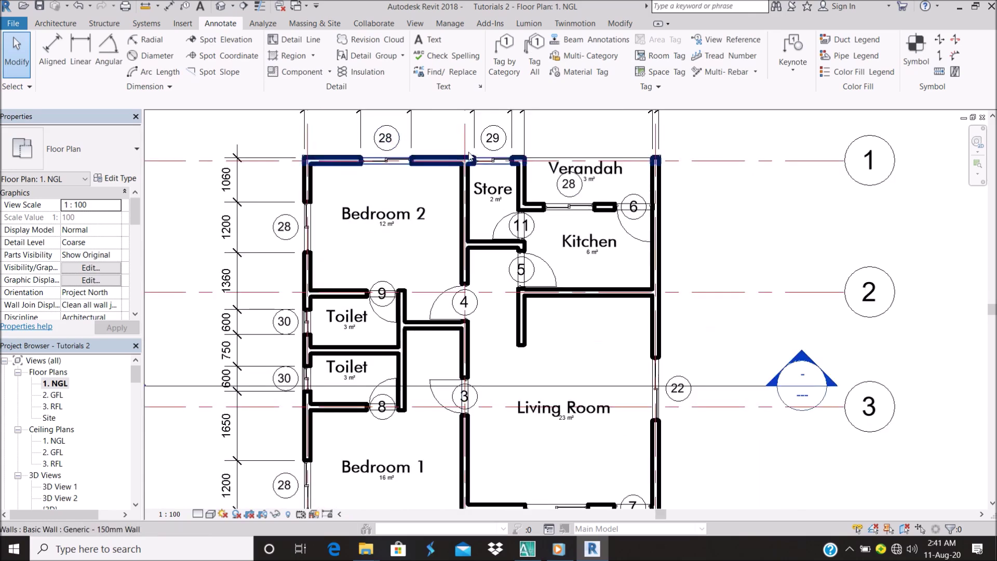
key("z")
key("f")
scroll(493, 135, "up", 1)
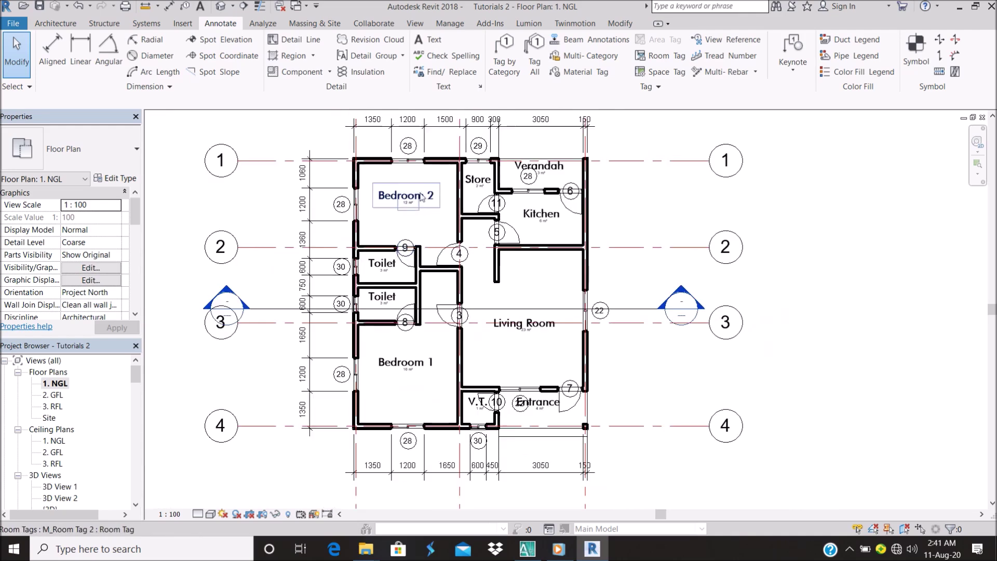
scroll(421, 151, "up", 1)
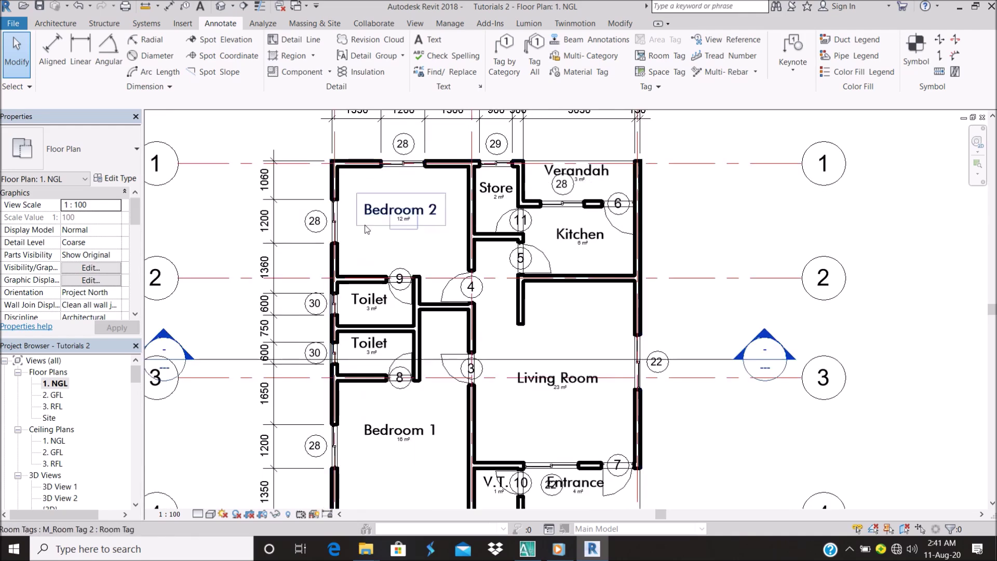
scroll(367, 229, "down", 2)
scroll(456, 209, "up", 2)
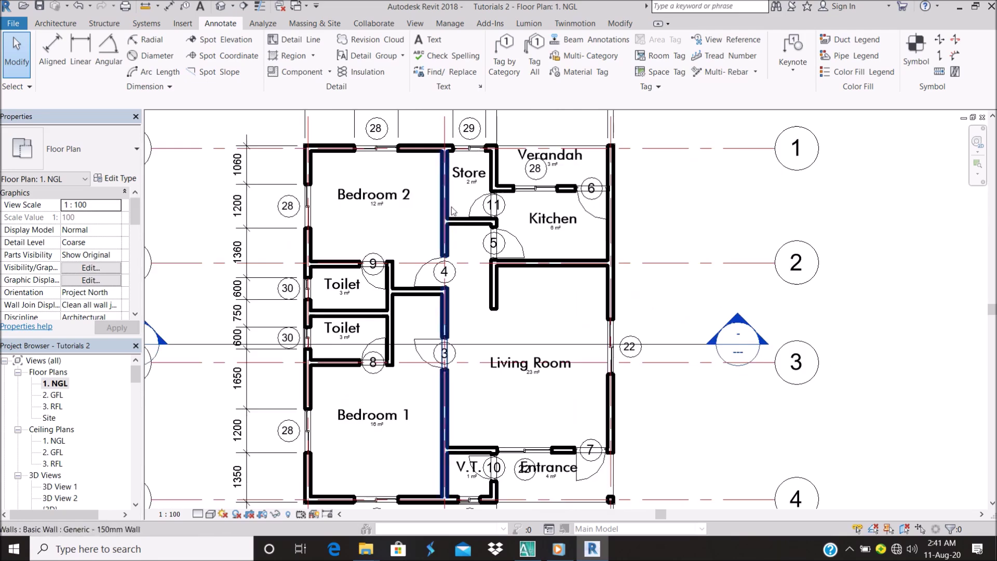
scroll(453, 285, "down", 1)
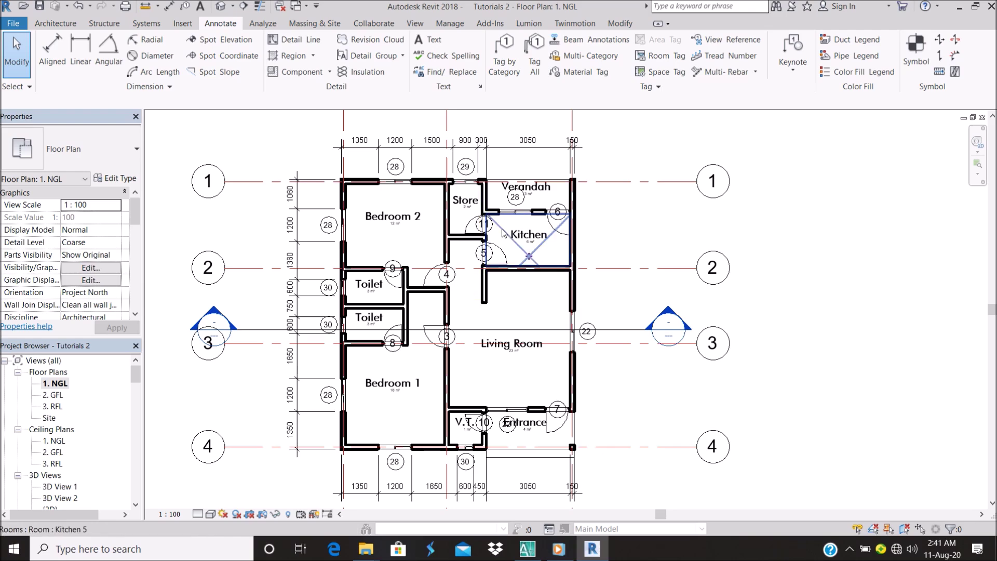
scroll(483, 244, "up", 1)
scroll(369, 253, "down", 2)
scroll(338, 378, "up", 2)
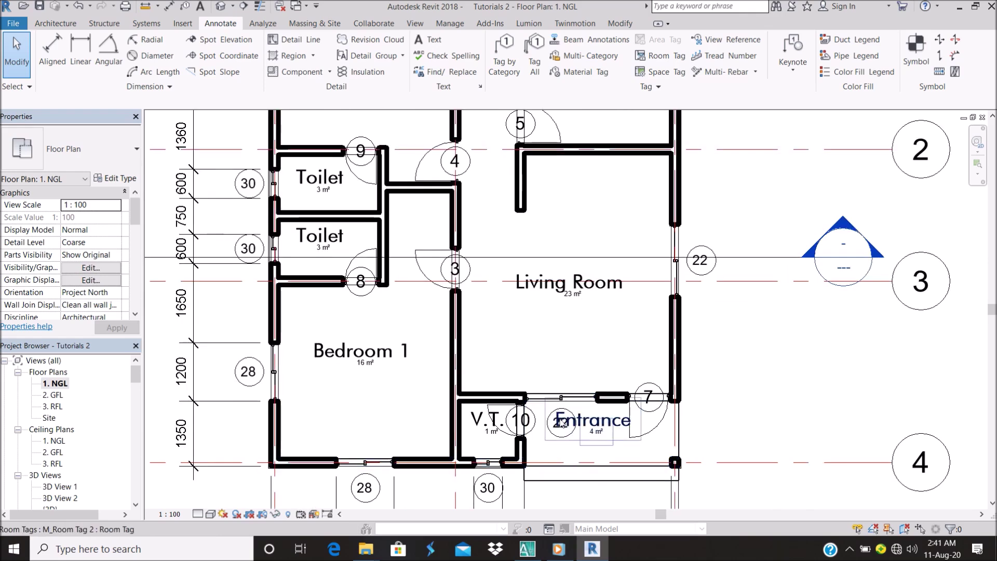
scroll(589, 447, "up", 1)
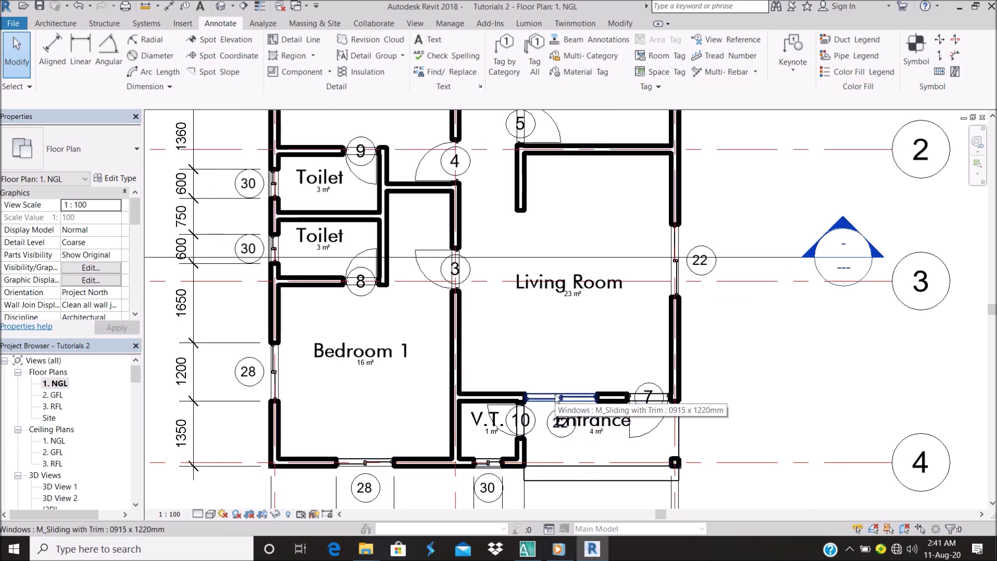
left_click(556, 398)
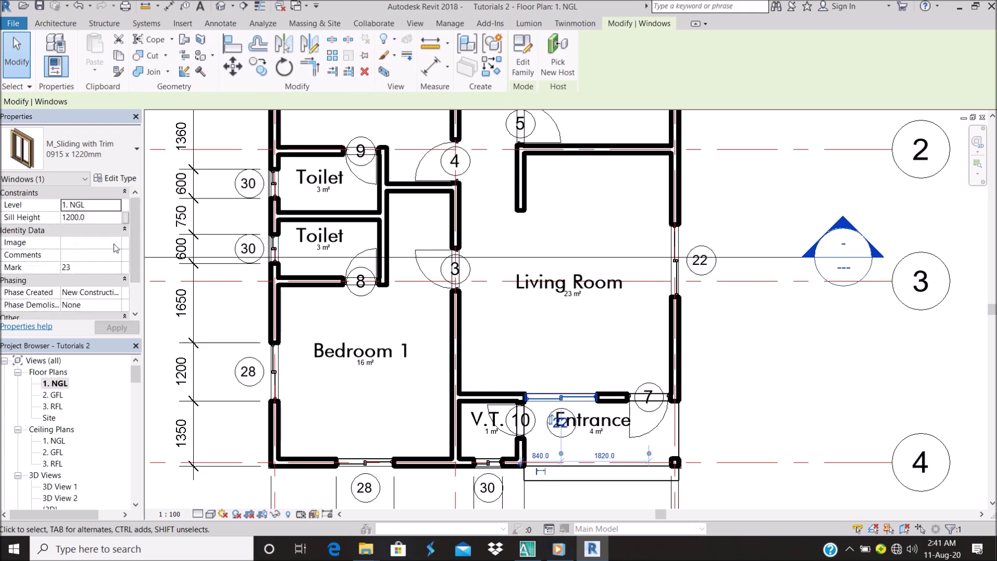
Set the M_Sliding with Trim 0915 x 1220mm window type's Type Mark to W1.
left_click(114, 178)
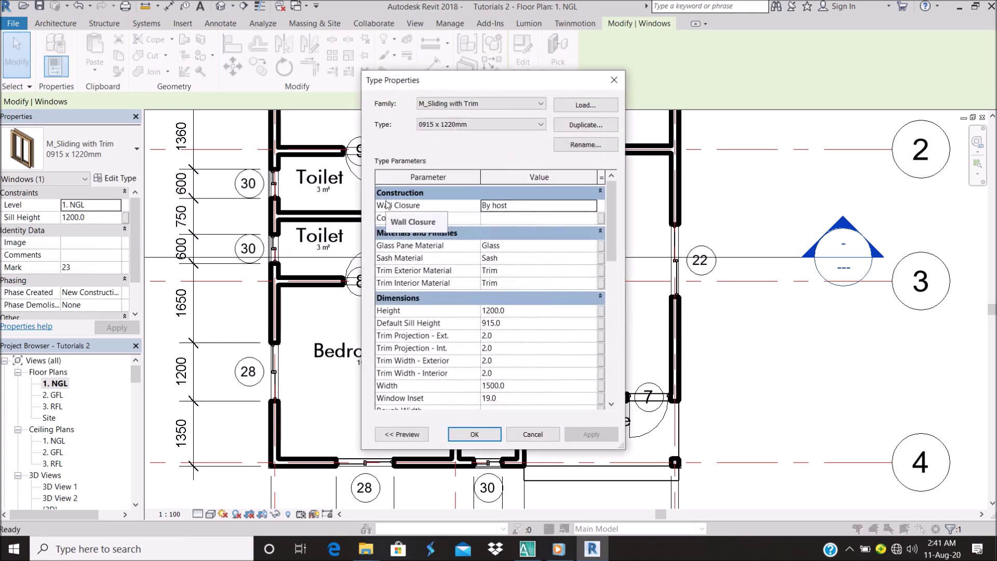
scroll(421, 283, "down", 9)
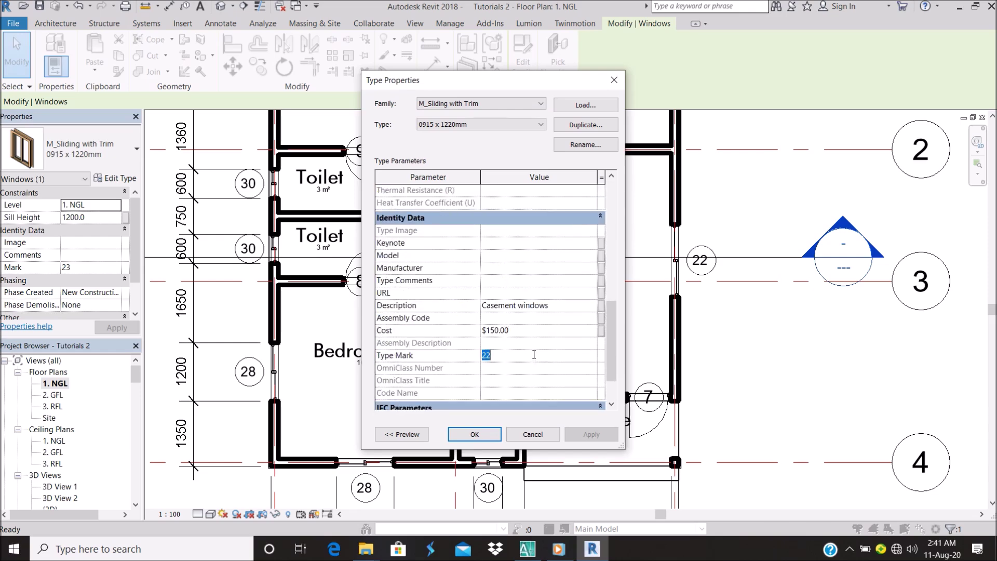
left_click(590, 435)
left_click(474, 434)
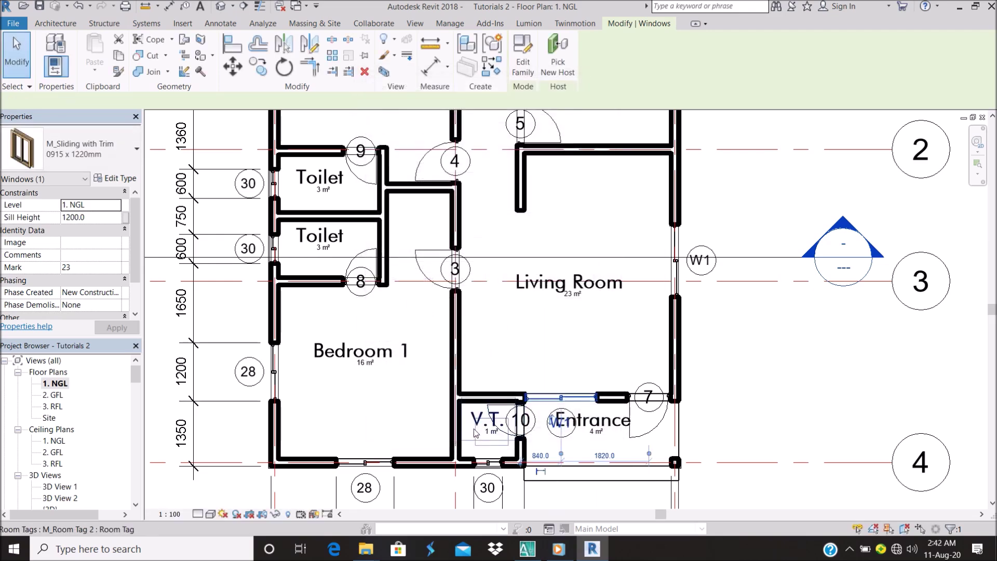
scroll(527, 348, "down", 2)
Drag the Entrance room tag to the right so it clears the W1 window tag.
left_click(712, 384)
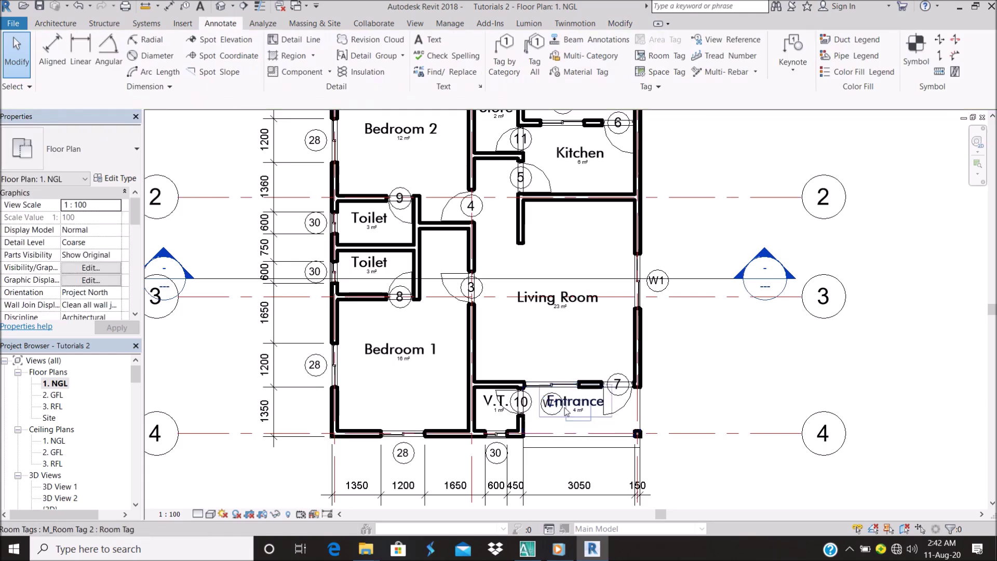
scroll(609, 400, "up", 3)
left_click(655, 374)
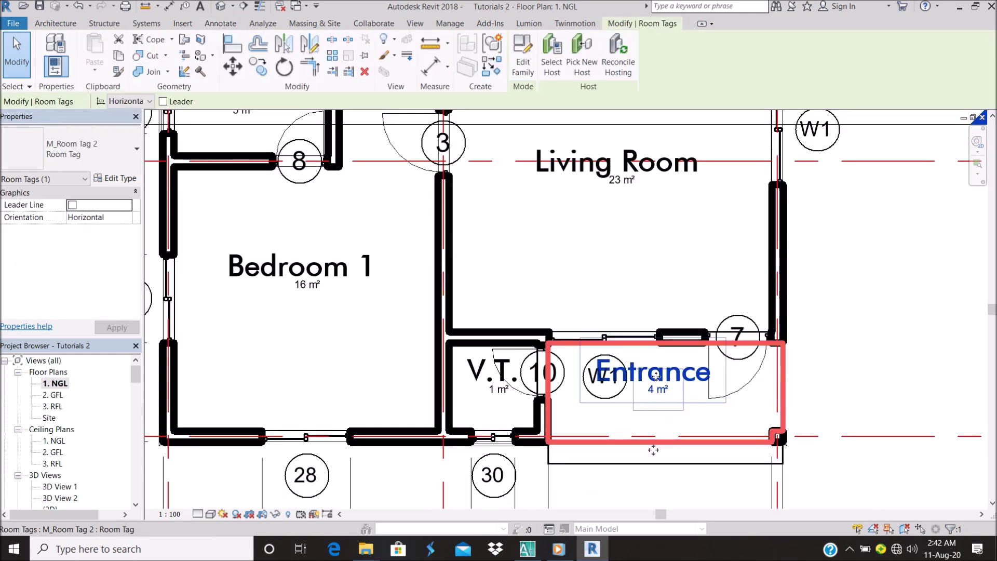
left_click_drag(664, 452, 695, 447)
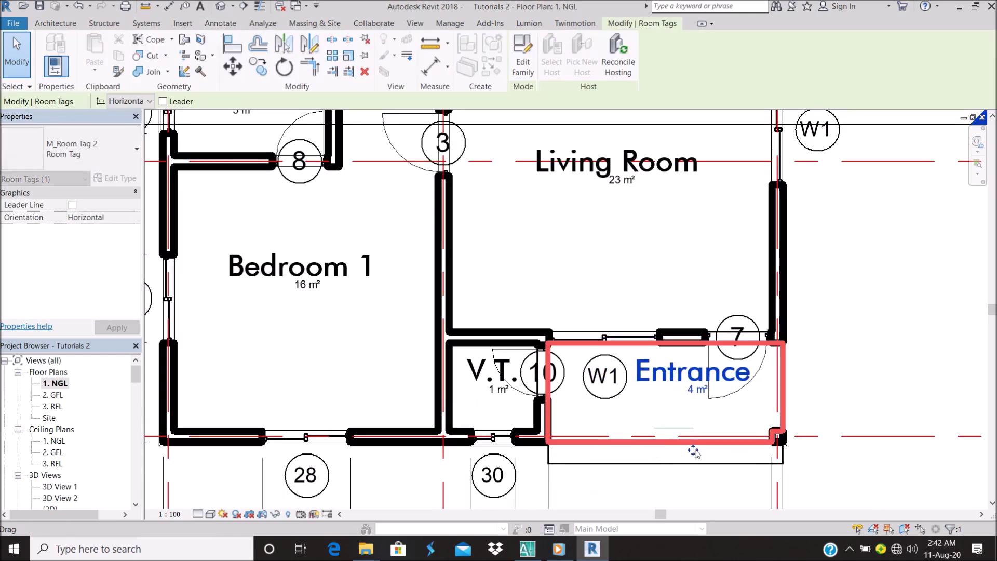
scroll(502, 426, "down", 2)
scroll(503, 427, "down", 3)
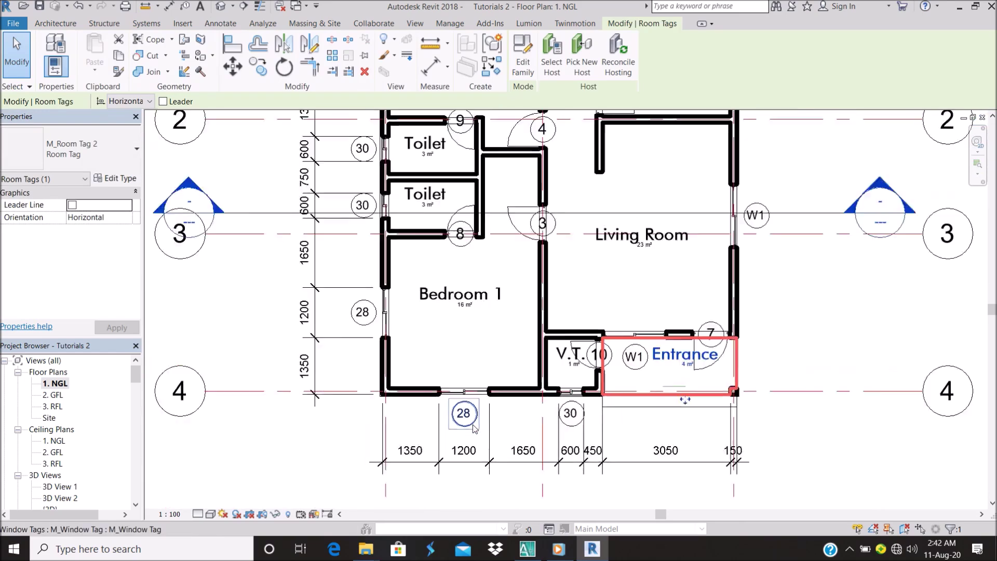
scroll(597, 213, "up", 1)
scroll(605, 223, "down", 2)
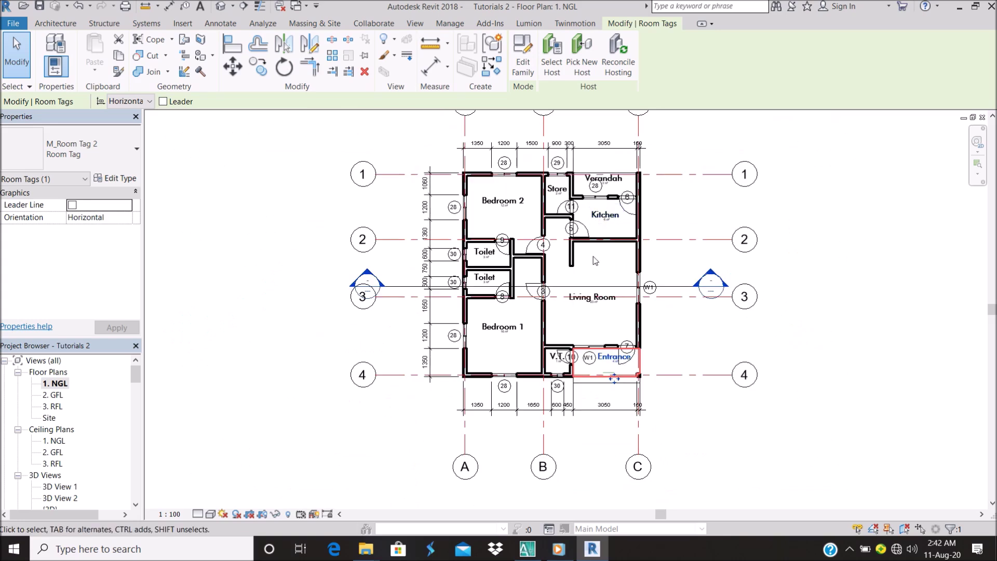
scroll(486, 361, "up", 3)
left_click(487, 360)
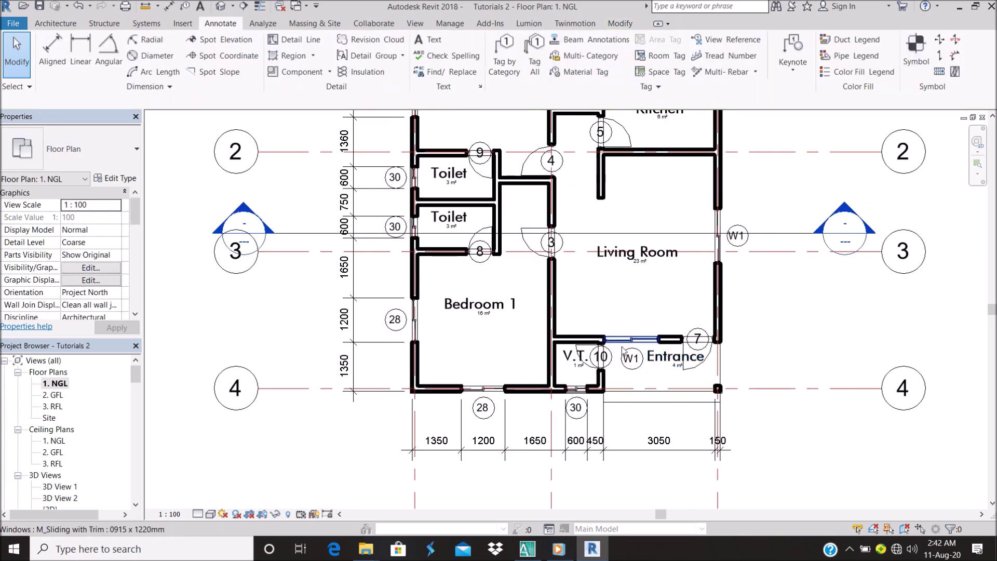
Select the window in Bedroom 1's left wall.
scroll(496, 368, "up", 2)
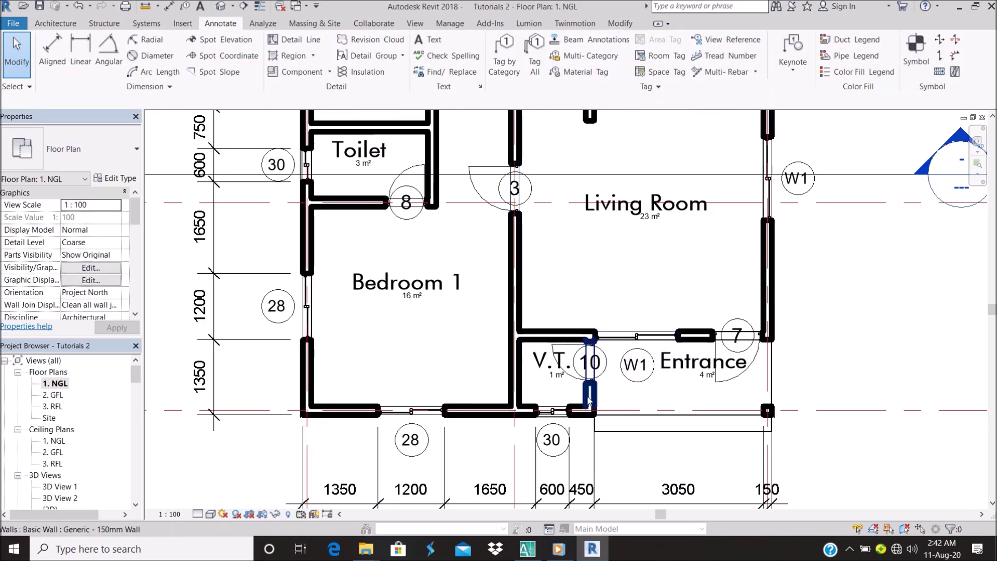
scroll(500, 372, "down", 3)
scroll(410, 346, "up", 2)
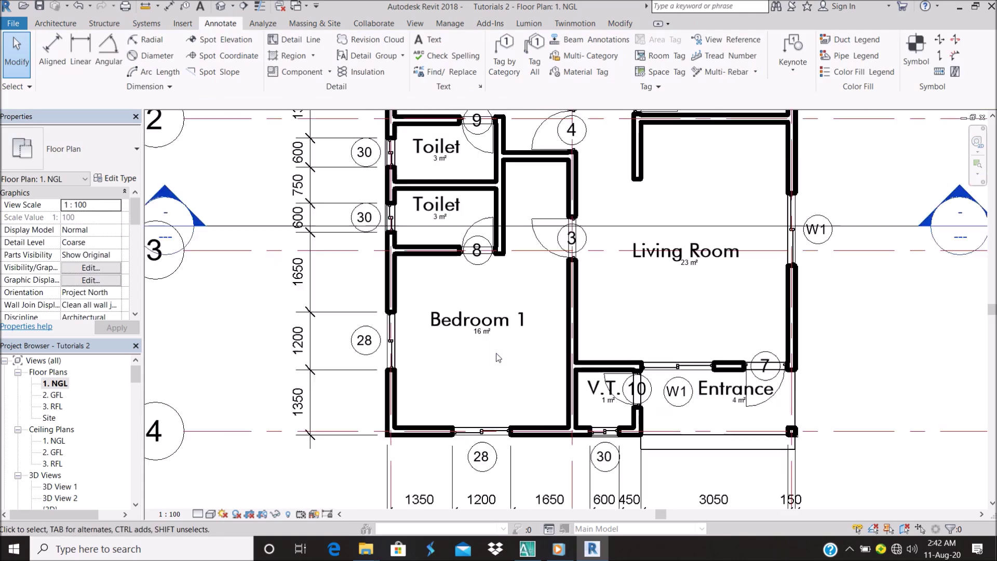
left_click(391, 342)
Change window type 0915 x 1220mm 2's Type Mark from 28 to W2.
left_click(117, 179)
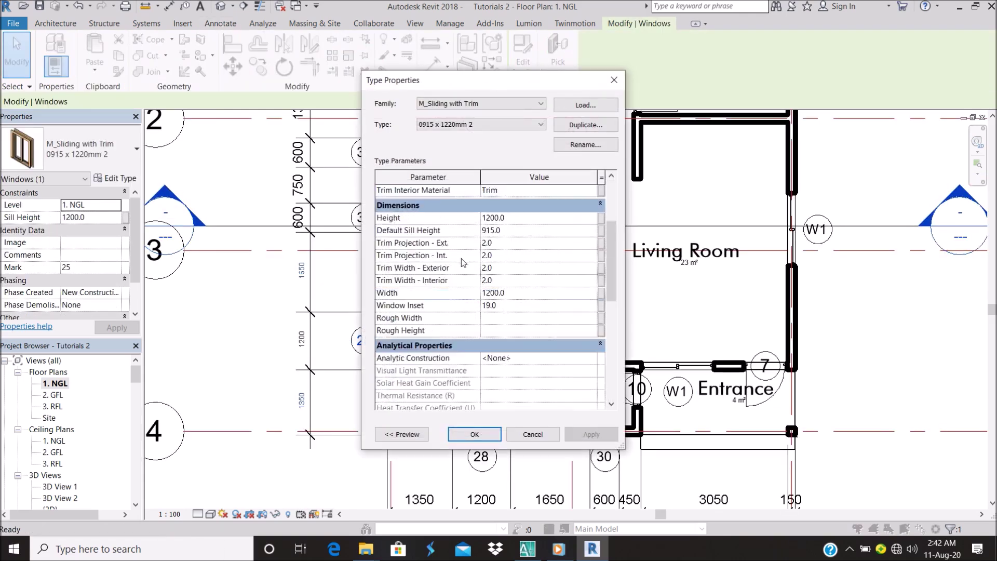
left_click(513, 392)
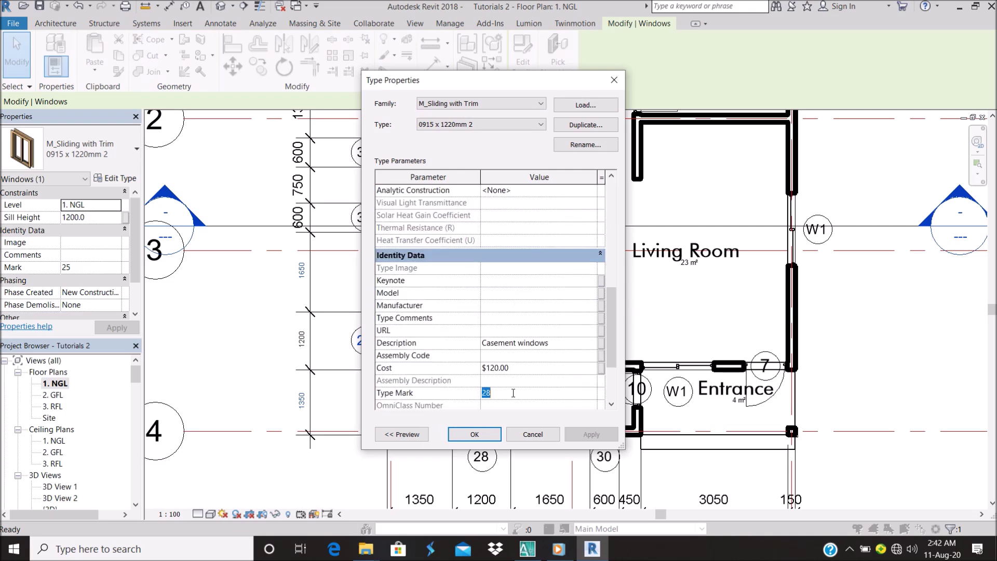
left_click(587, 434)
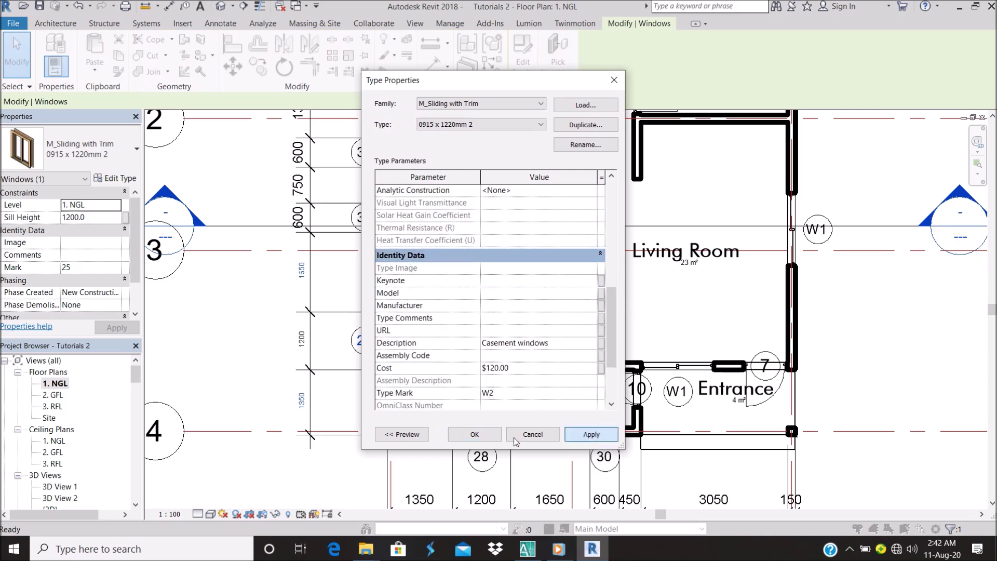
left_click(483, 435)
Select the toilet window tagged 30.
scroll(483, 435, "down", 3)
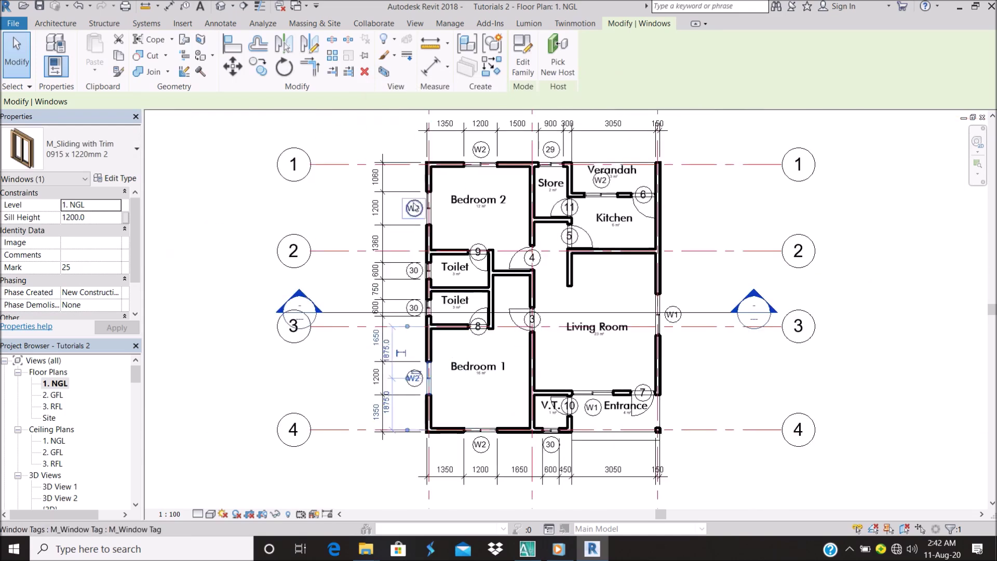
scroll(625, 144, "up", 3)
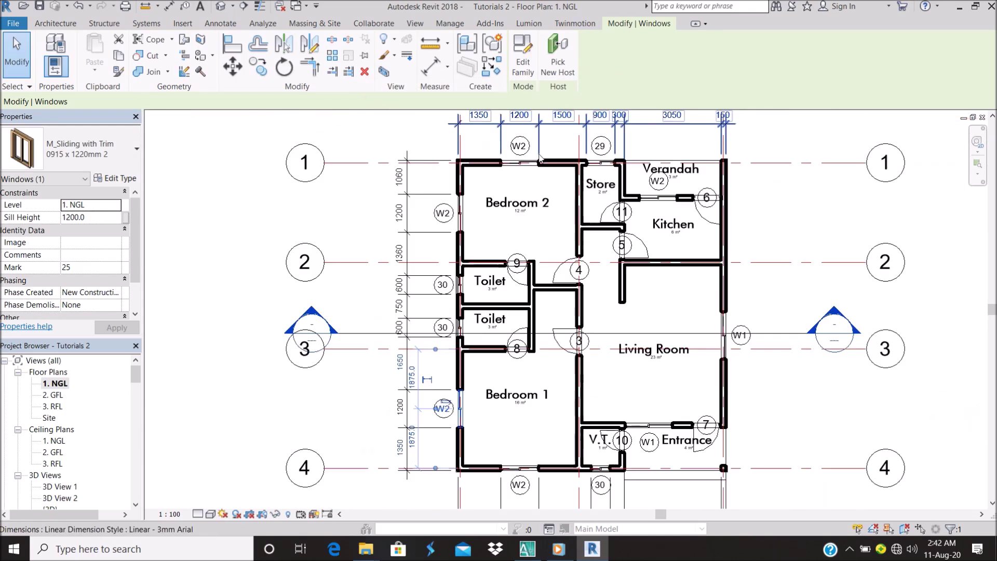
scroll(535, 148, "down", 2)
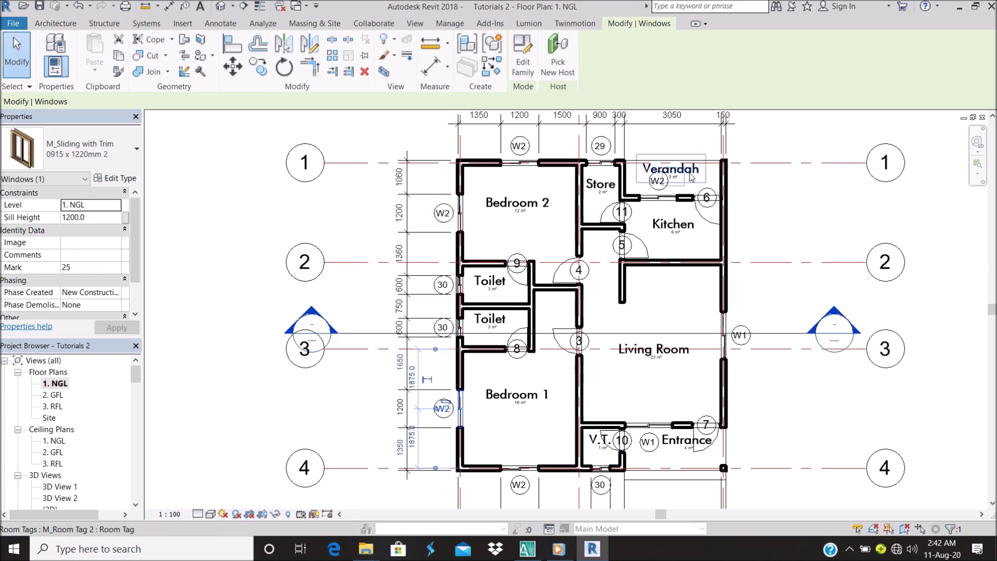
scroll(655, 182, "up", 2)
scroll(651, 186, "down", 2)
scroll(441, 291, "up", 3)
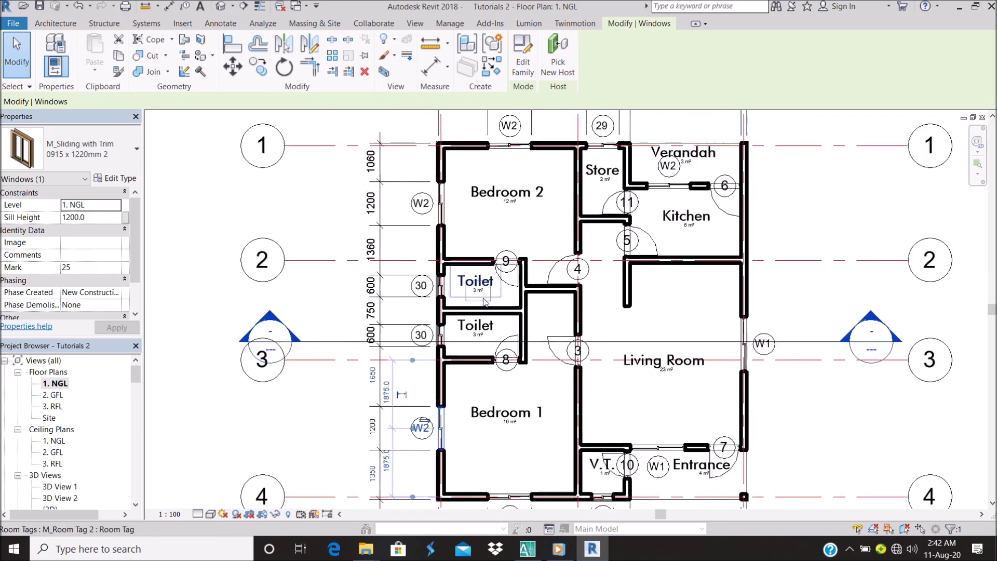
left_click(418, 280)
Give window type 0915 x 1220mm 4 Type Mark W3 and clear the selection.
left_click(114, 179)
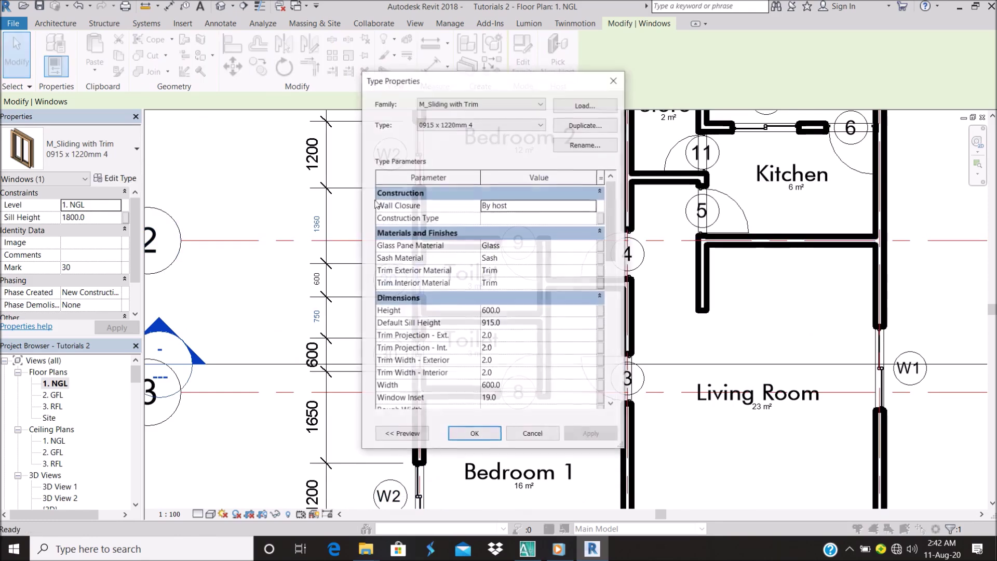
scroll(526, 362, "down", 10)
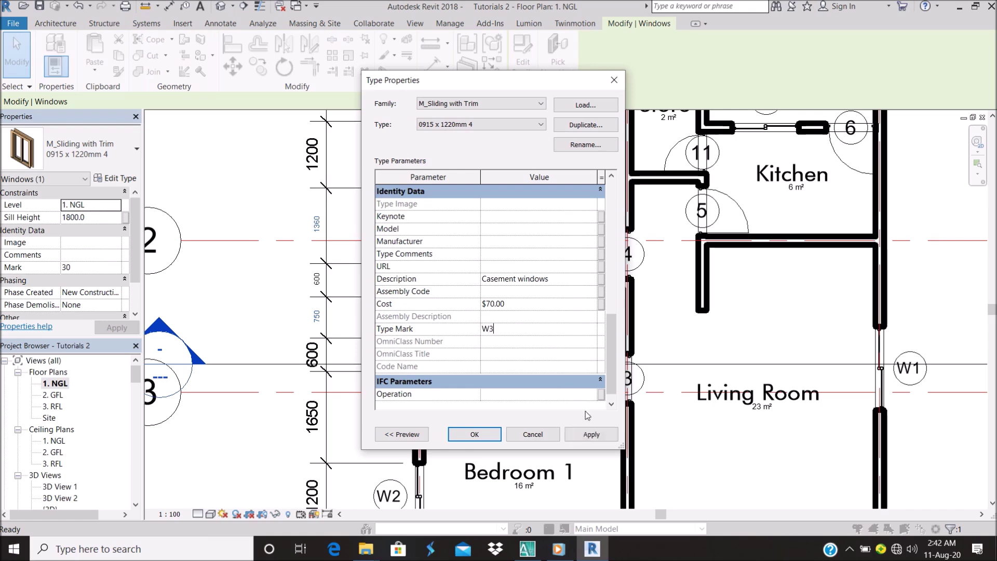
left_click(474, 434)
scroll(532, 289, "down", 3)
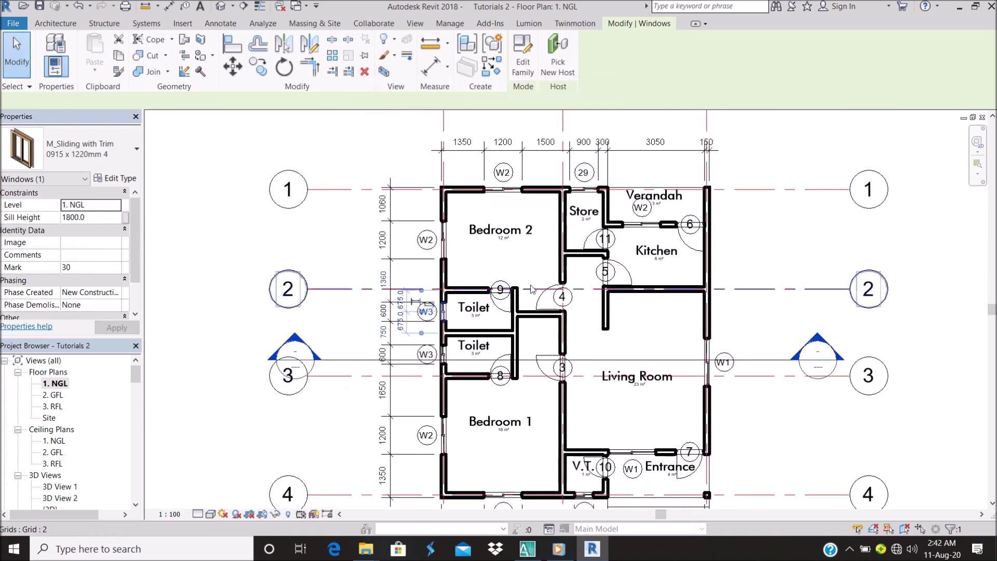
scroll(592, 171, "up", 2)
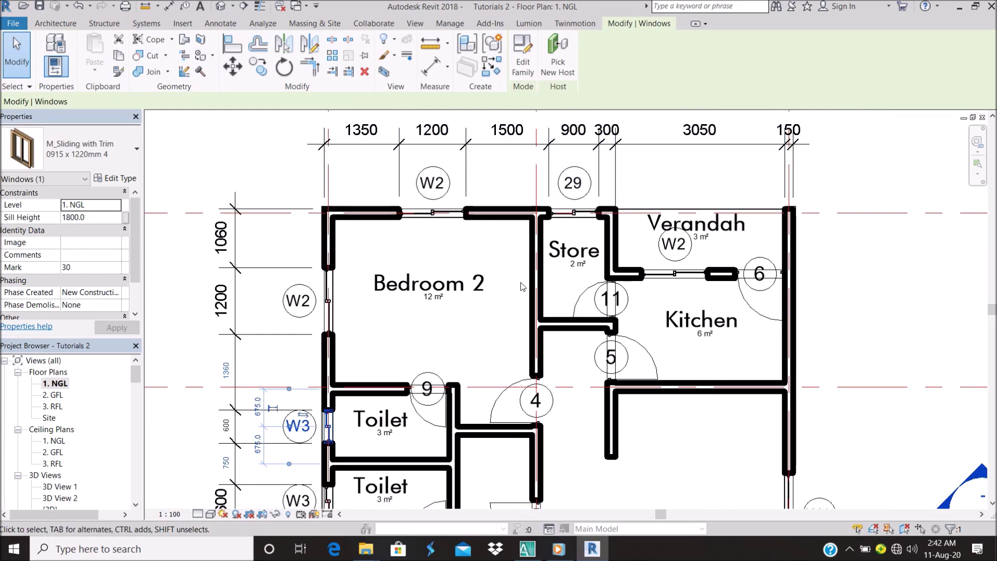
key("Escape")
scroll(568, 256, "down", 2)
scroll(451, 423, "up", 2)
Set the Store window's type (0915 x 1220mm 3) Type Mark to W4.
scroll(450, 422, "down", 3)
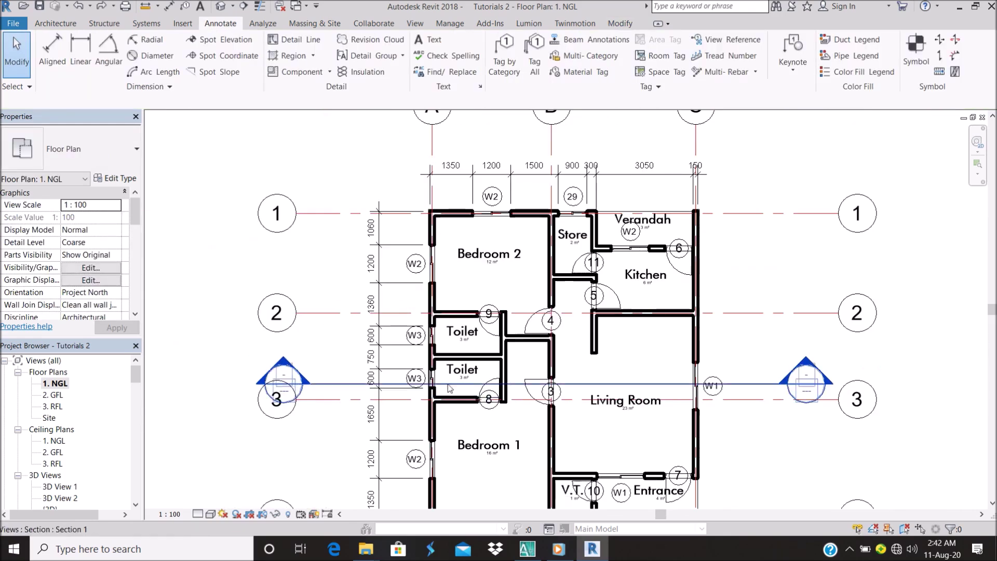
scroll(493, 311, "up", 3)
scroll(530, 230, "down", 2)
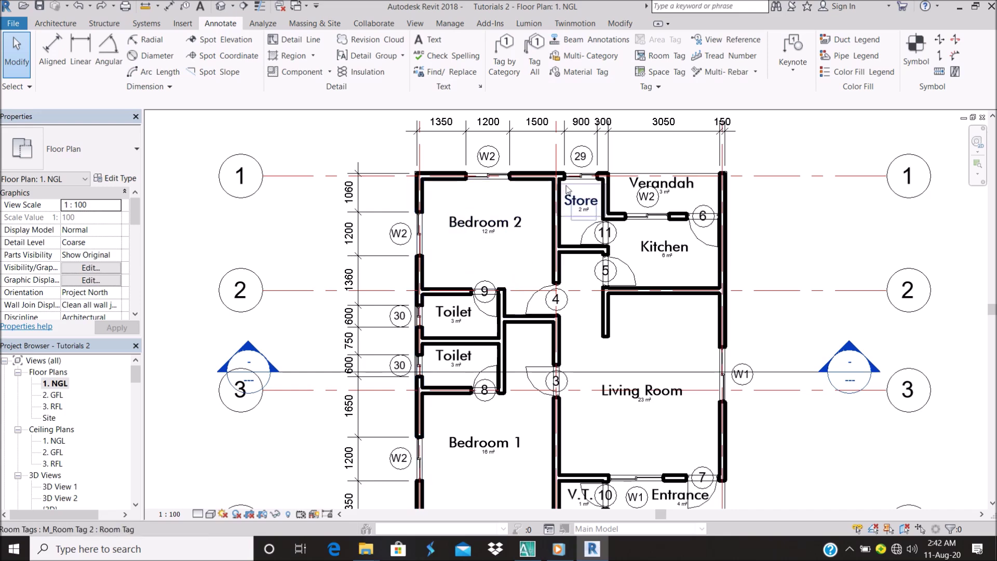
left_click(580, 176)
left_click(115, 180)
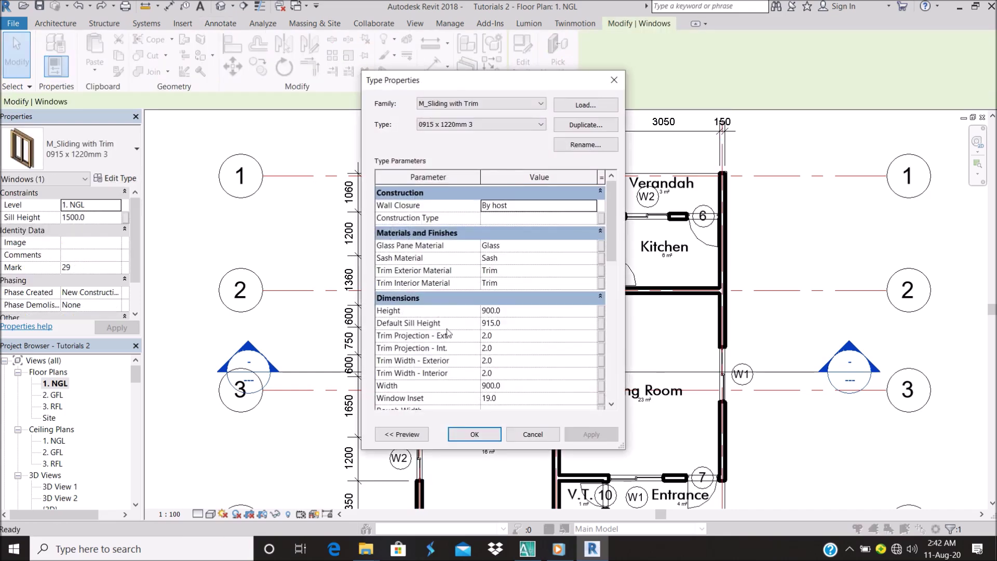
scroll(510, 365, "down", 10)
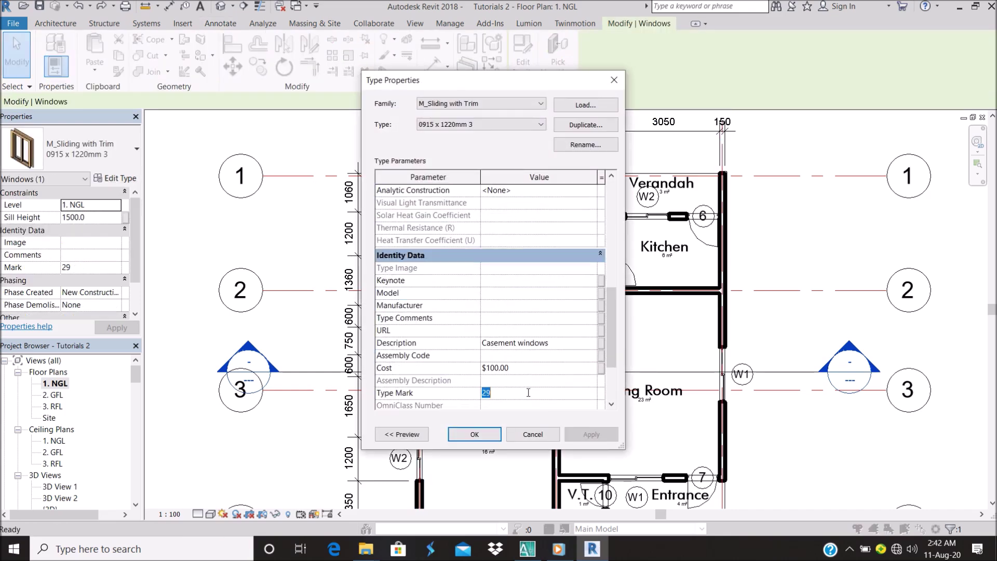
left_click(592, 434)
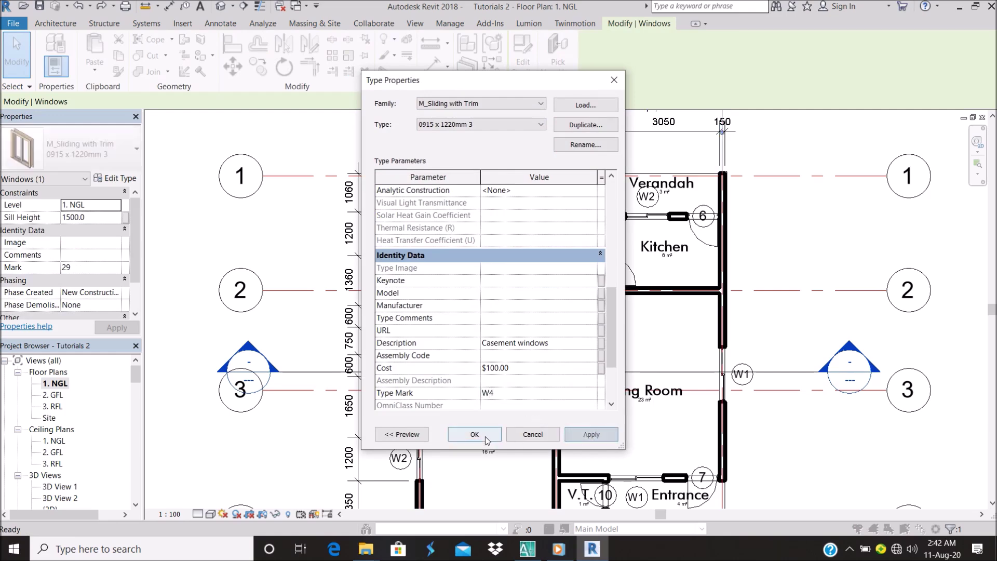
left_click(474, 434)
Check the lower toilet window's Type Mark 30 without changing it, then reselect the Store window.
scroll(430, 363, "up", 1)
scroll(430, 363, "up", 2)
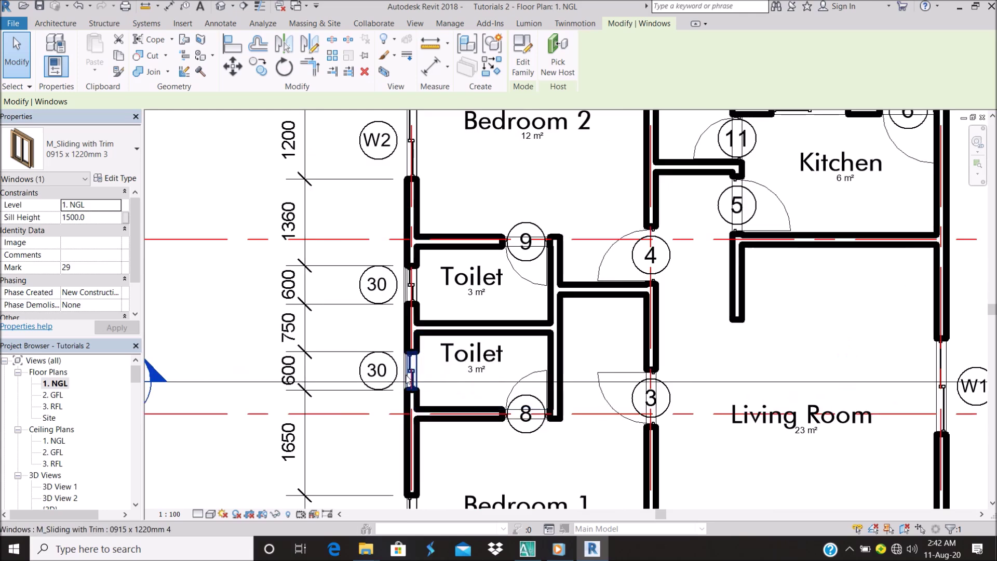
left_click(411, 364)
left_click(115, 178)
scroll(499, 324, "down", 10)
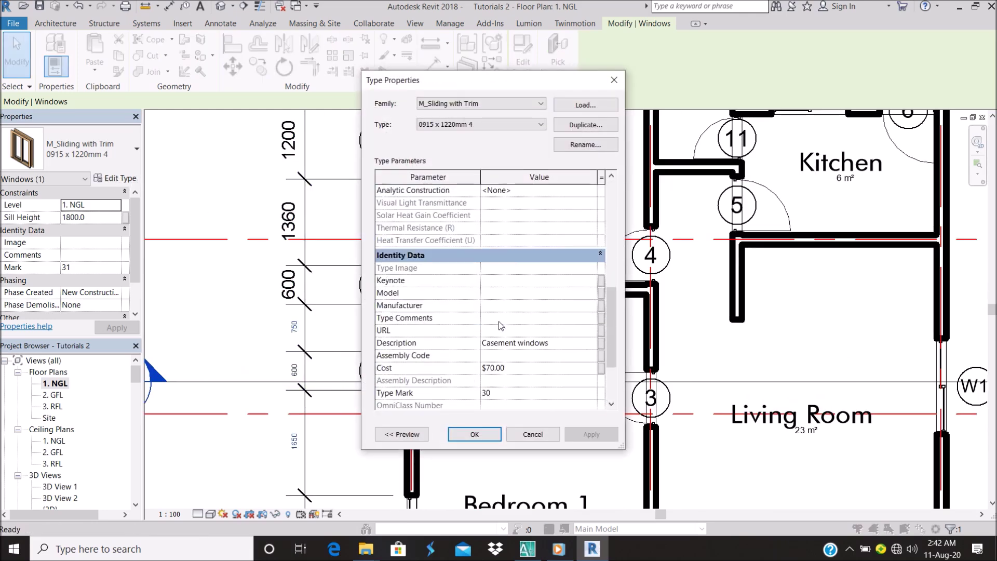
scroll(520, 364, "down", 2)
left_click(523, 316)
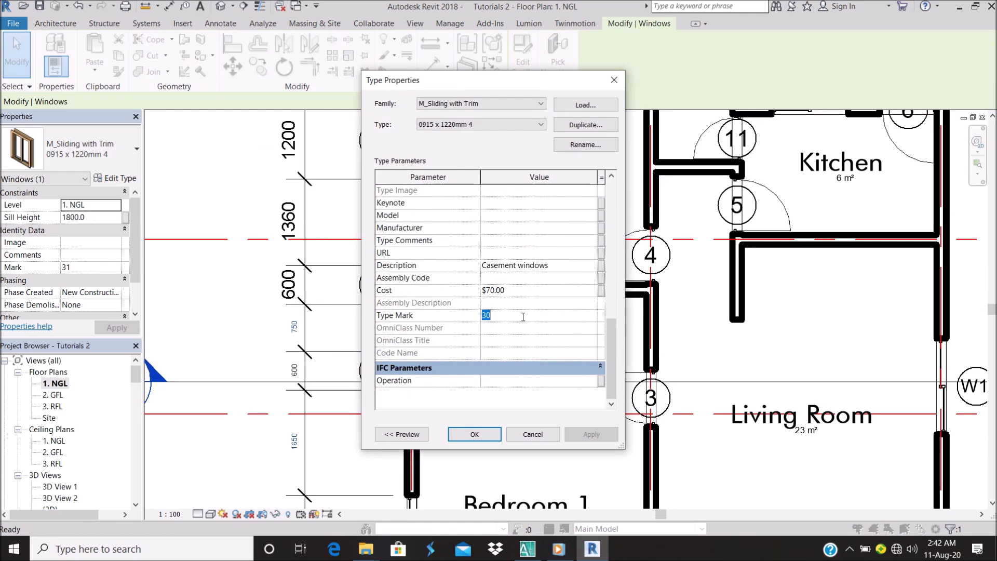
key("Return")
key("Escape")
scroll(584, 310, "down", 5)
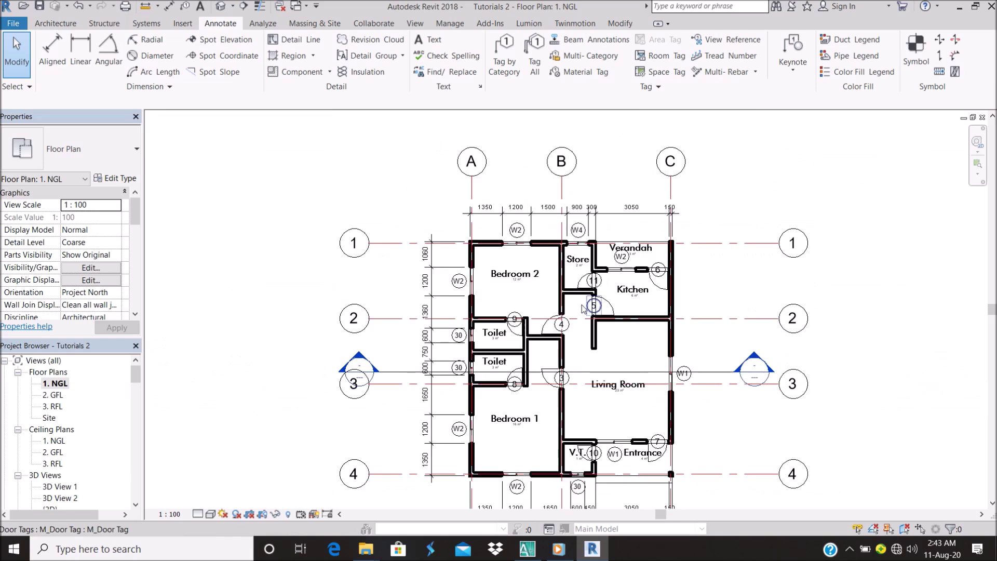
scroll(584, 309, "up", 2)
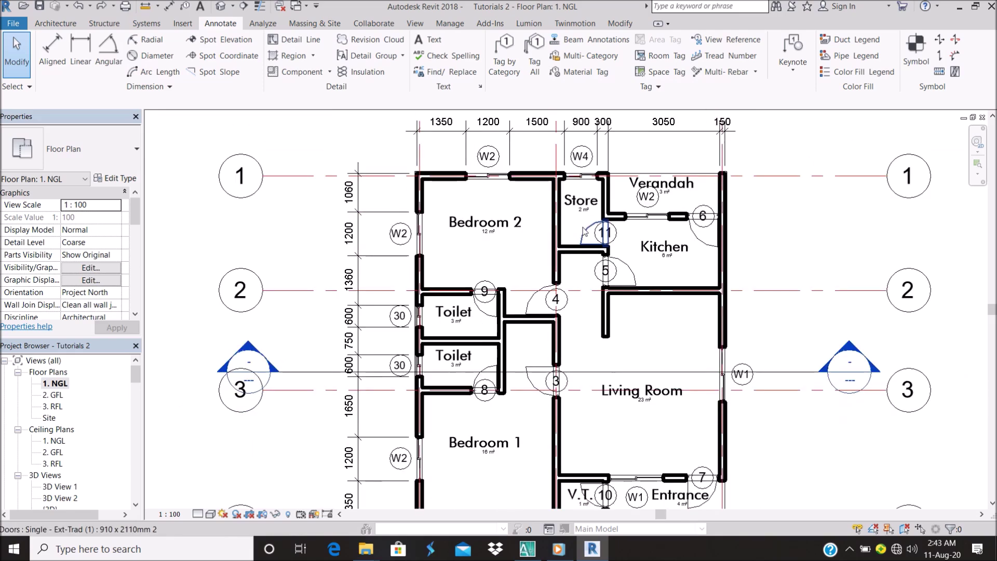
left_click(580, 176)
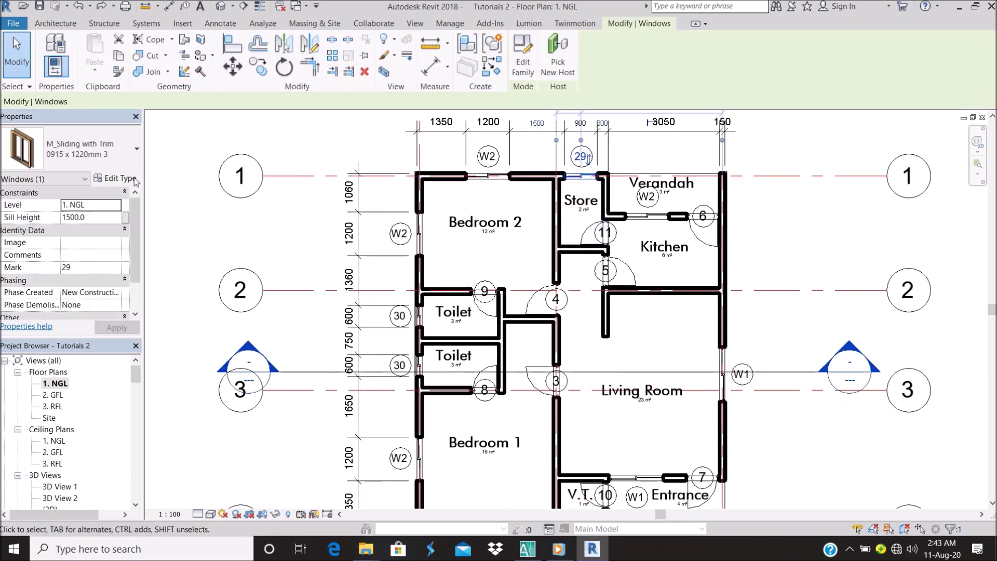
Change the Store window type's Type Mark from 29 to W3.
left_click(113, 178)
scroll(530, 344, "down", 10)
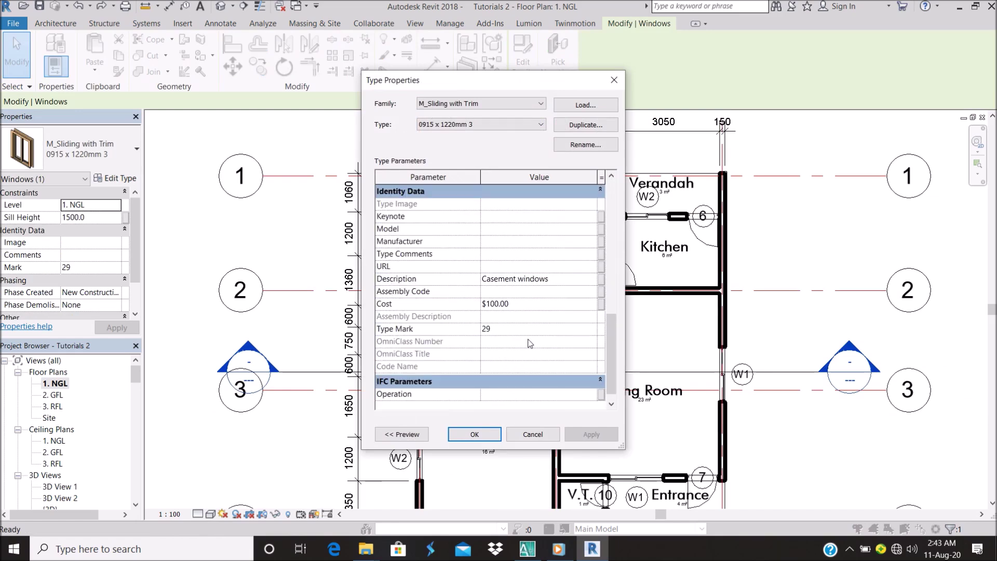
left_click(533, 334)
type("W3")
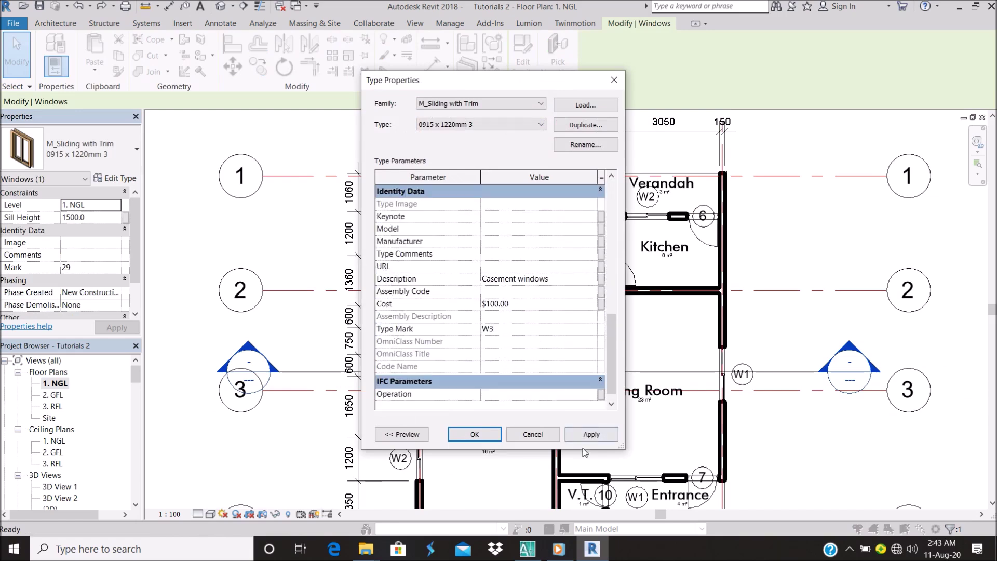
left_click(591, 434)
left_click(474, 434)
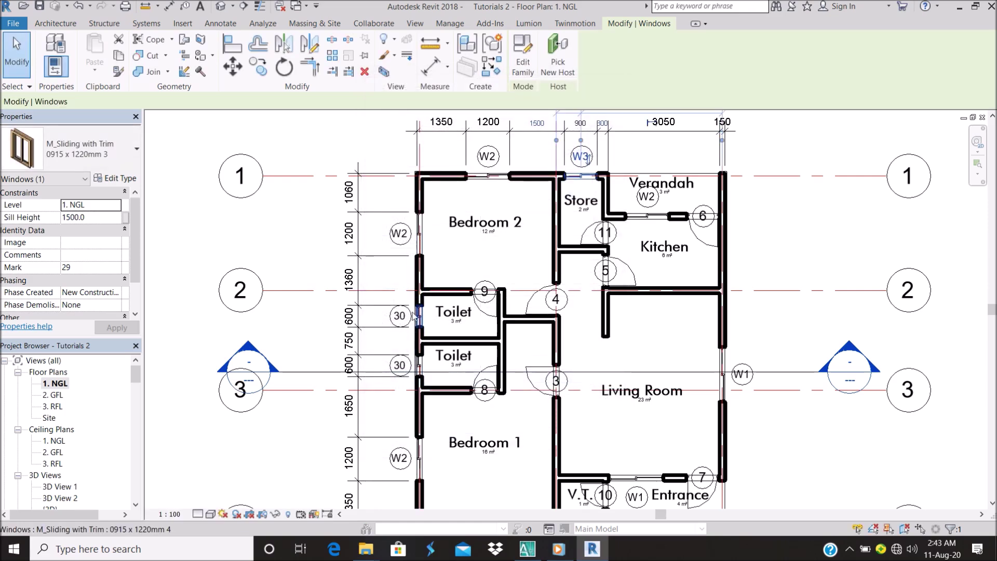
Set the toilet window type's Type Mark to W4 and clear the selection.
left_click(417, 316)
left_click(112, 178)
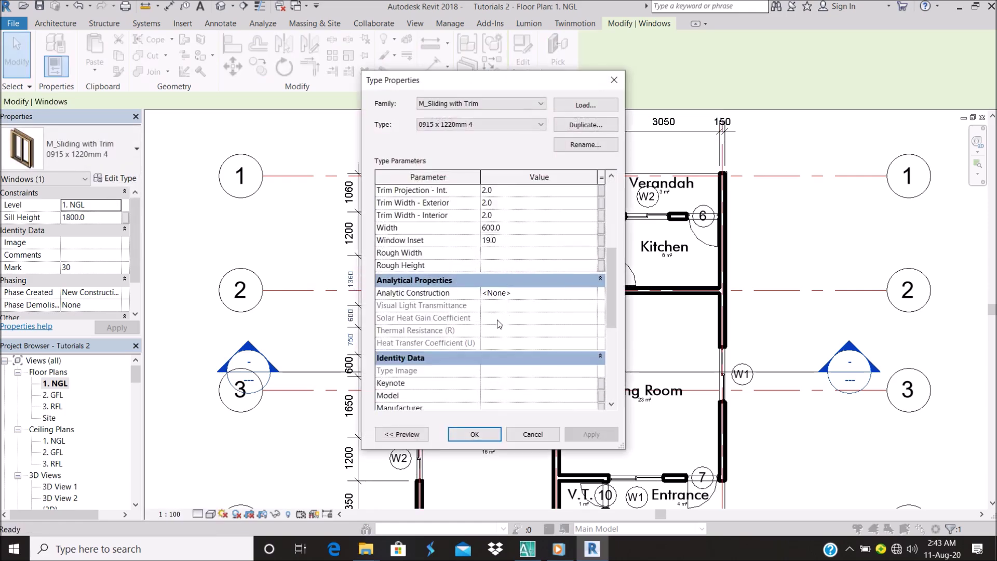
scroll(498, 324, "down", 5)
left_click(516, 329)
type("W4")
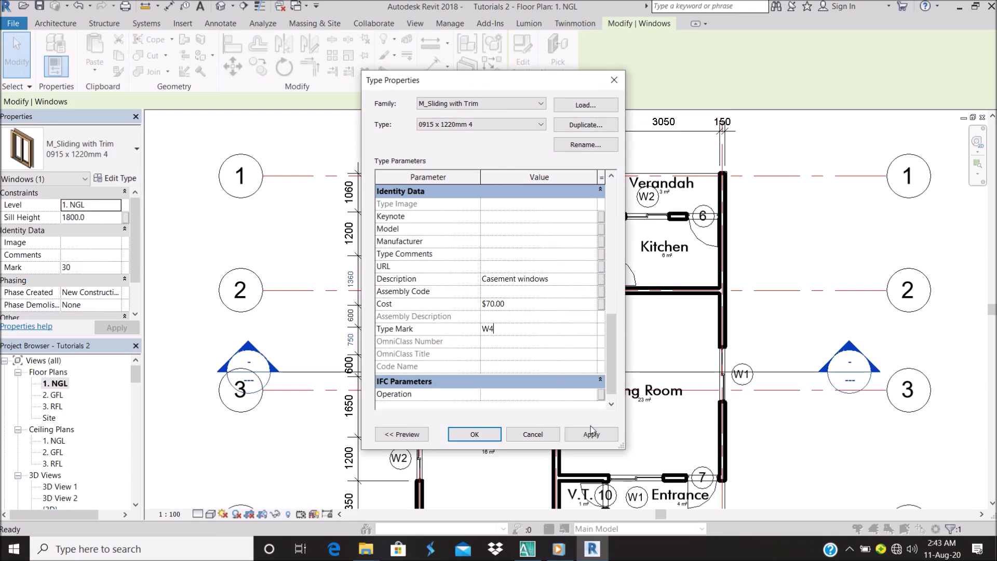
left_click(591, 434)
left_click(473, 434)
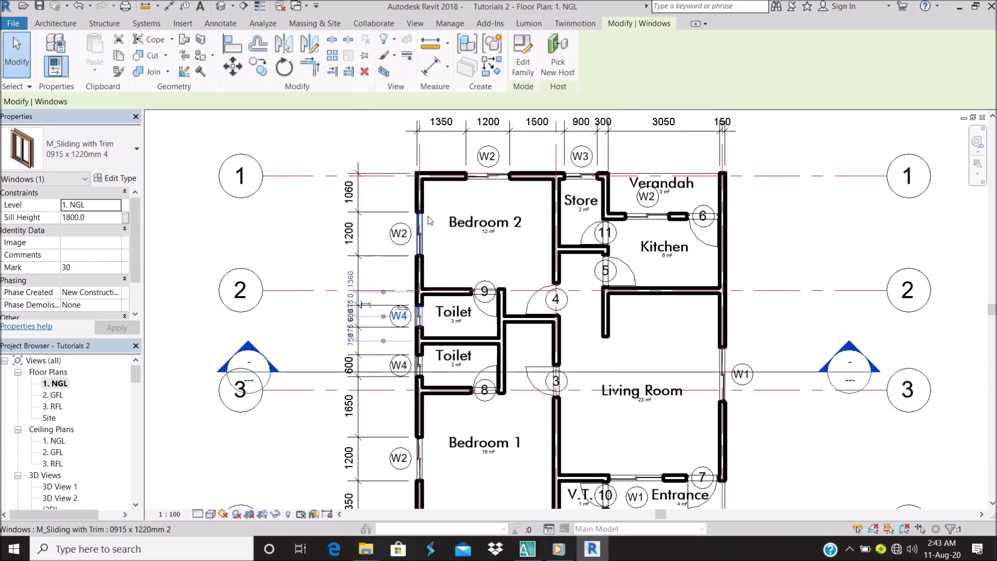
scroll(430, 221, "down", 3)
scroll(551, 310, "up", 2)
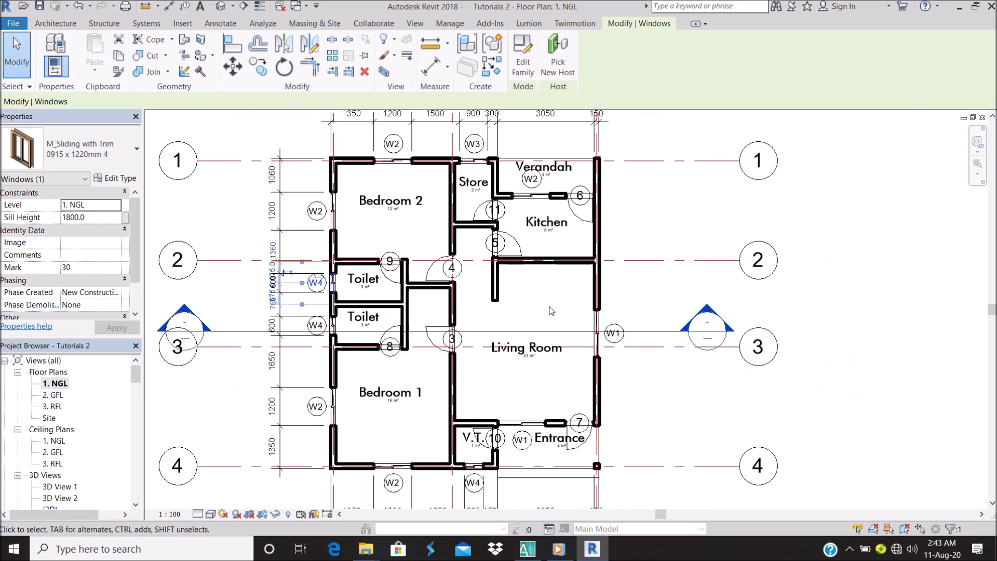
left_click(537, 304)
Select all Single-Ext-Trad (1) doors in the project and set their Mark to D1.
scroll(537, 479, "up", 2)
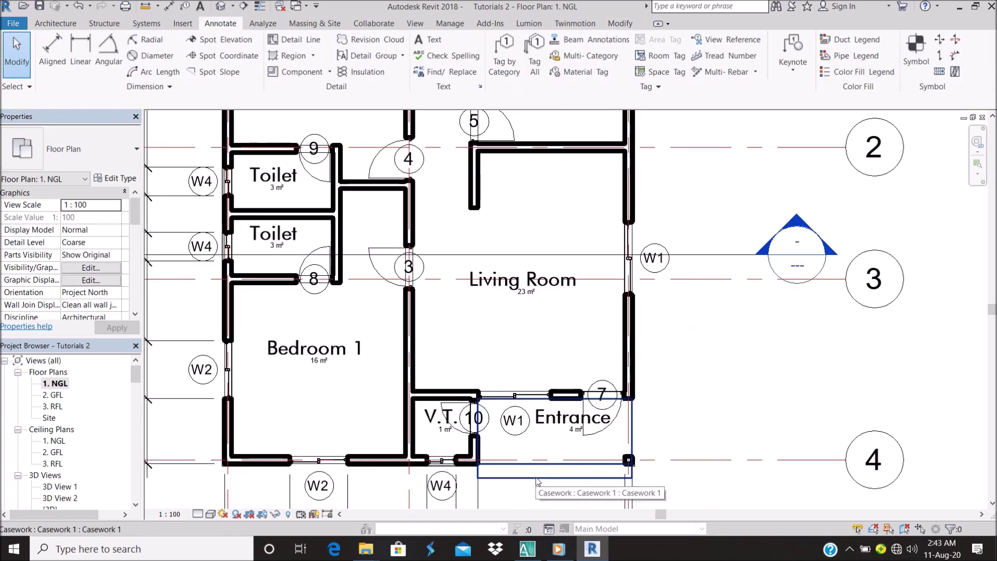
left_click(385, 275)
right_click(386, 275)
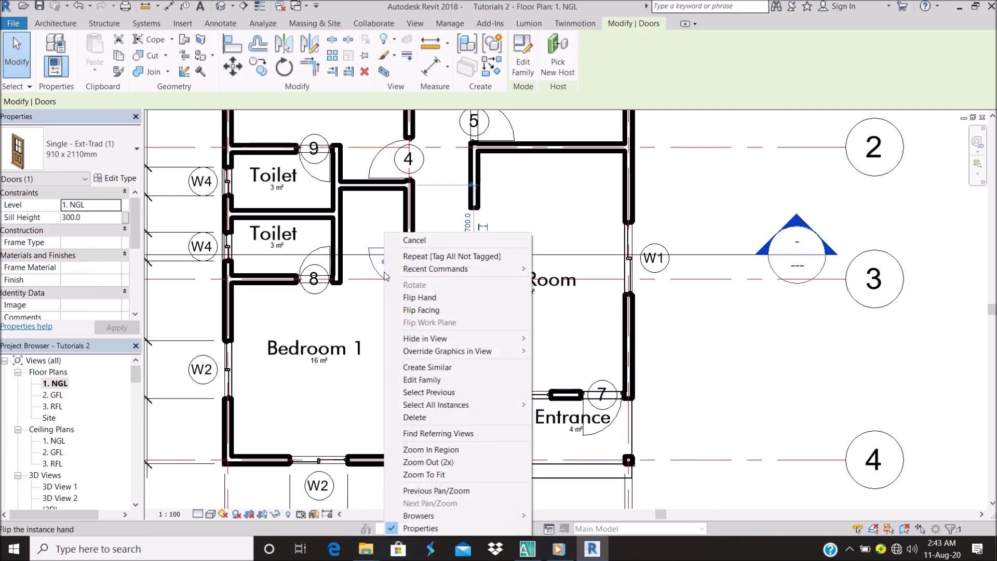
mouse_move(484, 404)
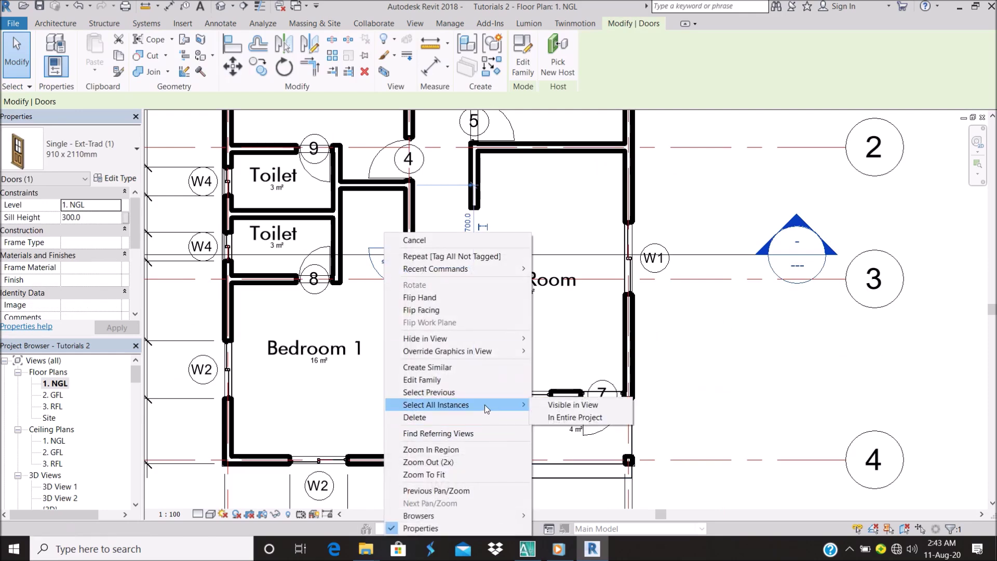
left_click(567, 417)
scroll(116, 268, "down", 2)
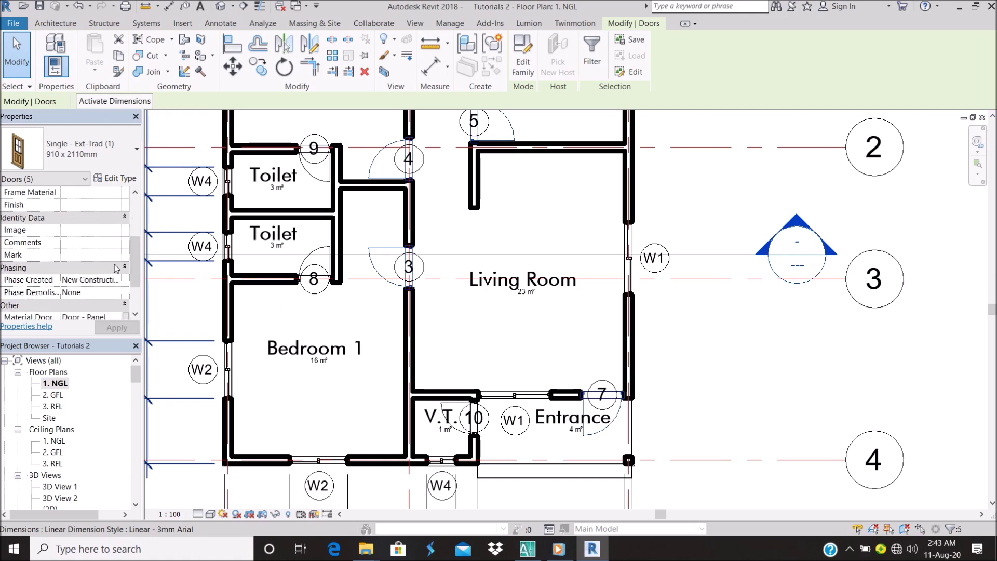
left_click(85, 255)
type("D1")
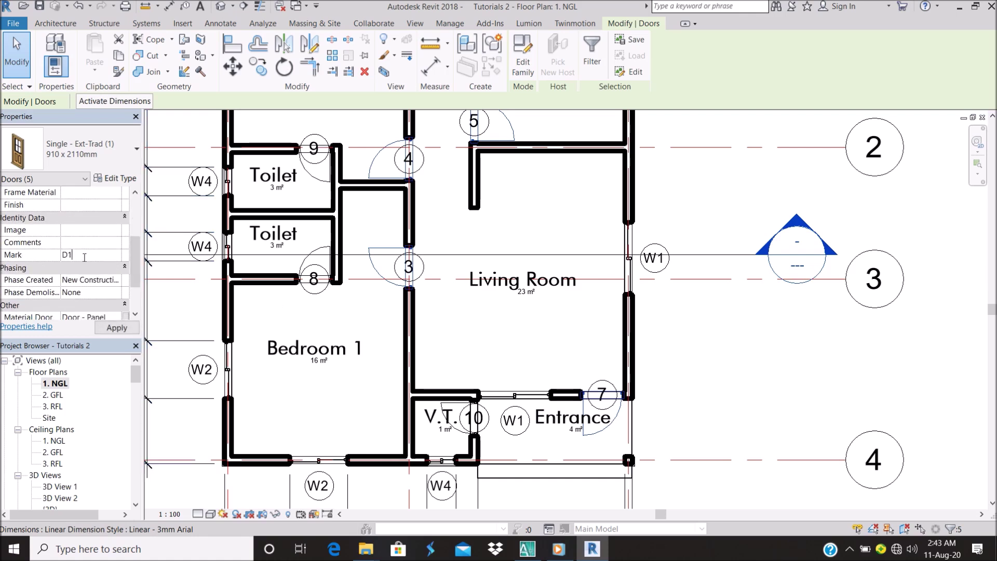
key("Return")
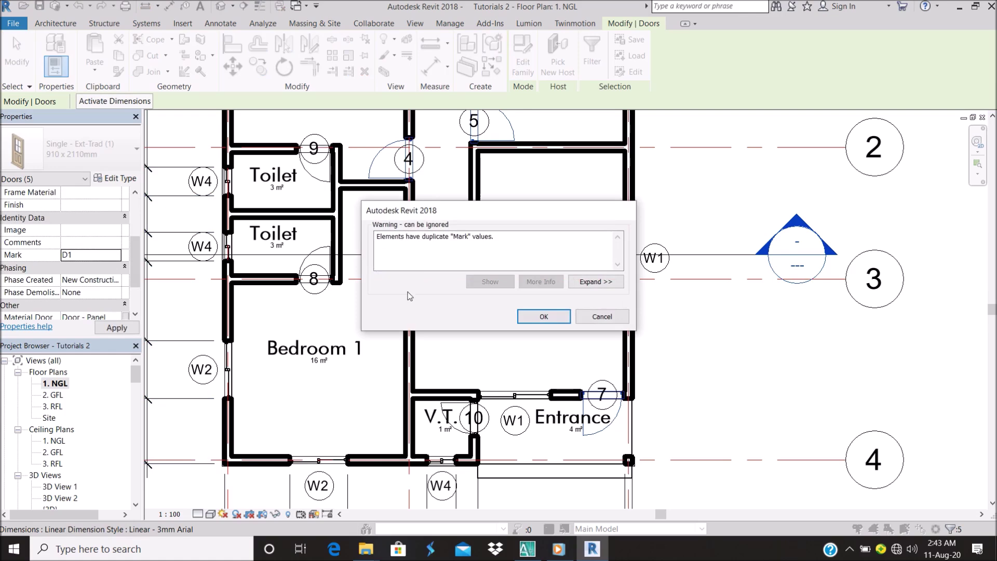
left_click(541, 320)
Change the Single-Ext-Trad (1) 910 x 2110mm door type's Type Mark from 25 to D1.
left_click(119, 178)
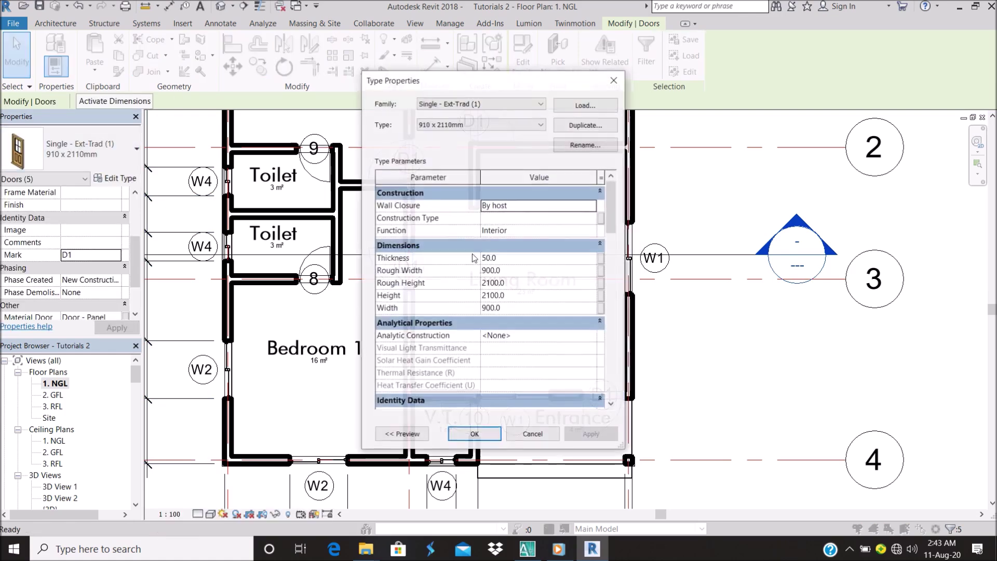
scroll(513, 320, "down", 10)
left_click(521, 253)
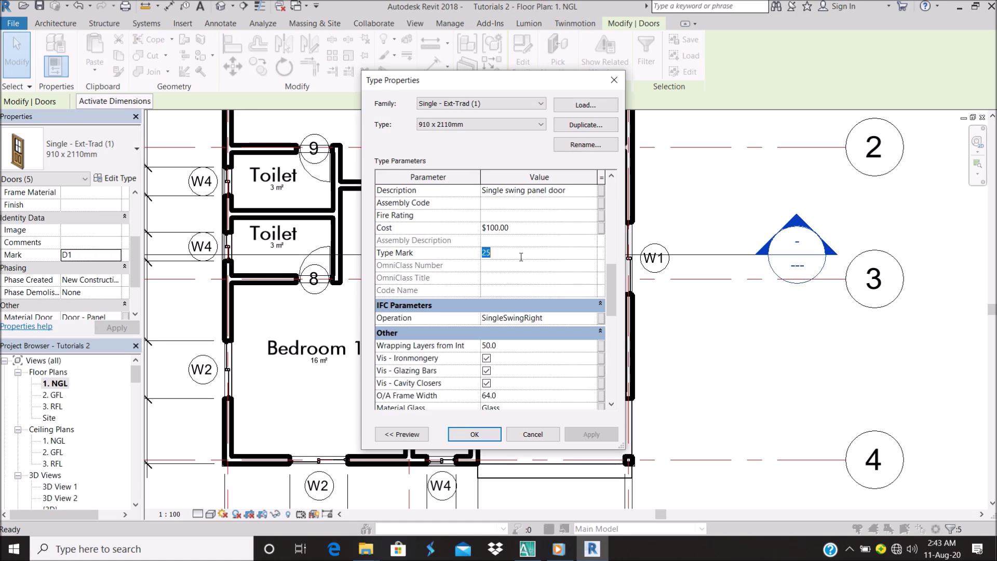
type("D1")
left_click(590, 434)
left_click(474, 434)
scroll(482, 287, "down", 4)
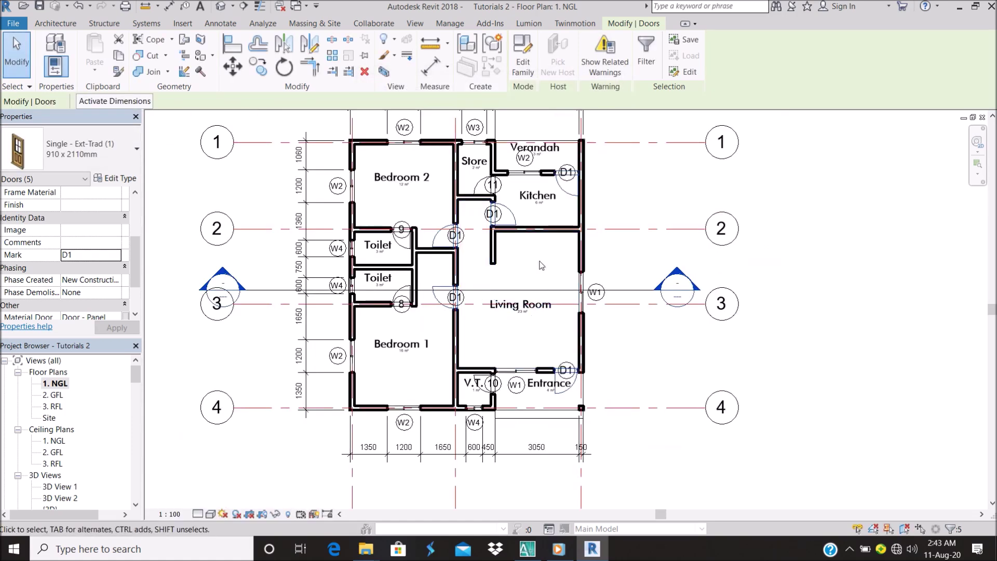
scroll(350, 288, "up", 4)
scroll(350, 289, "up", 1)
left_click(343, 236)
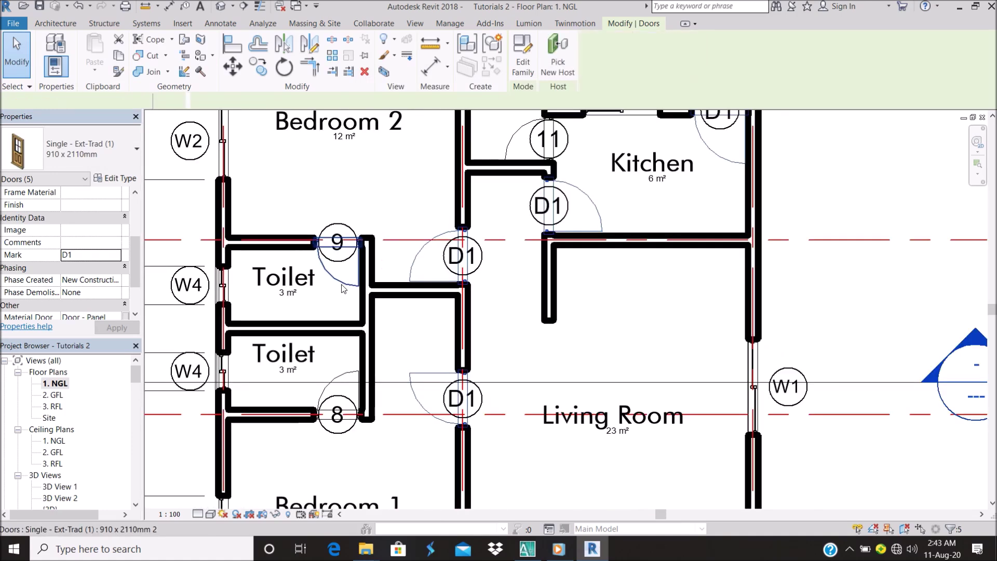
right_click(343, 233)
Select all doors of the second single-door type and set their Mark to D2, dismissing the duplicate warning.
mouse_move(456, 407)
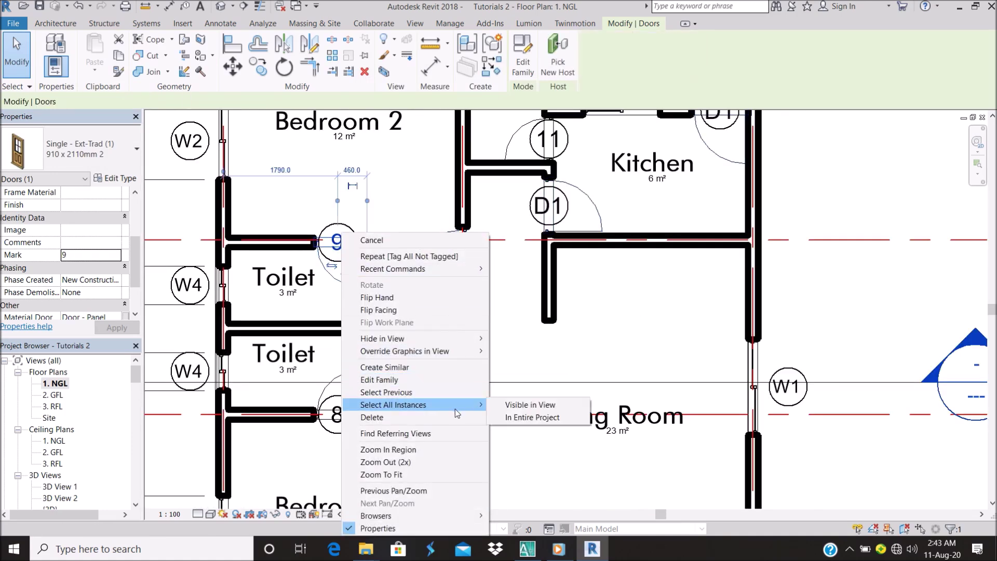
left_click(538, 418)
left_click(89, 255)
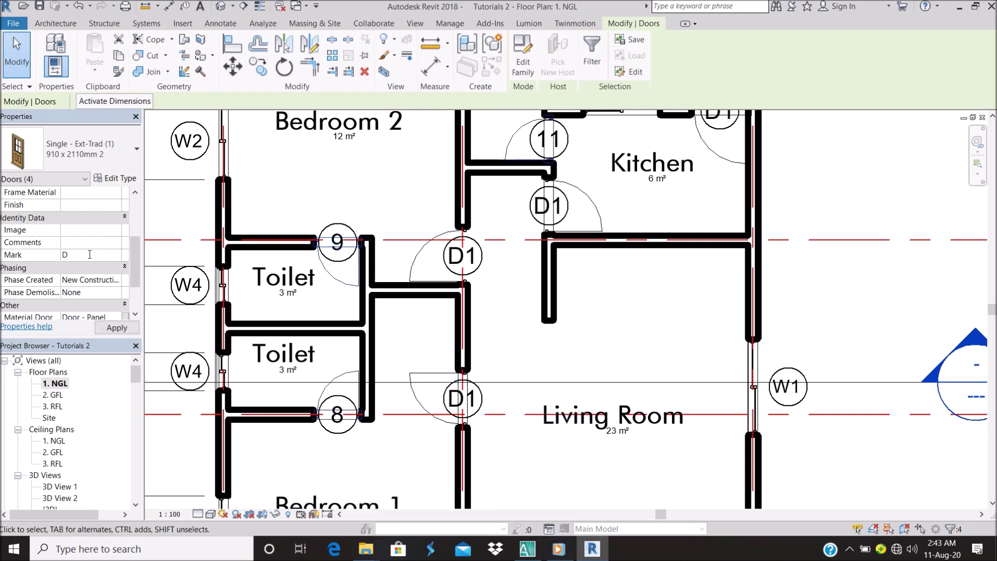
left_click(120, 181)
left_click(542, 316)
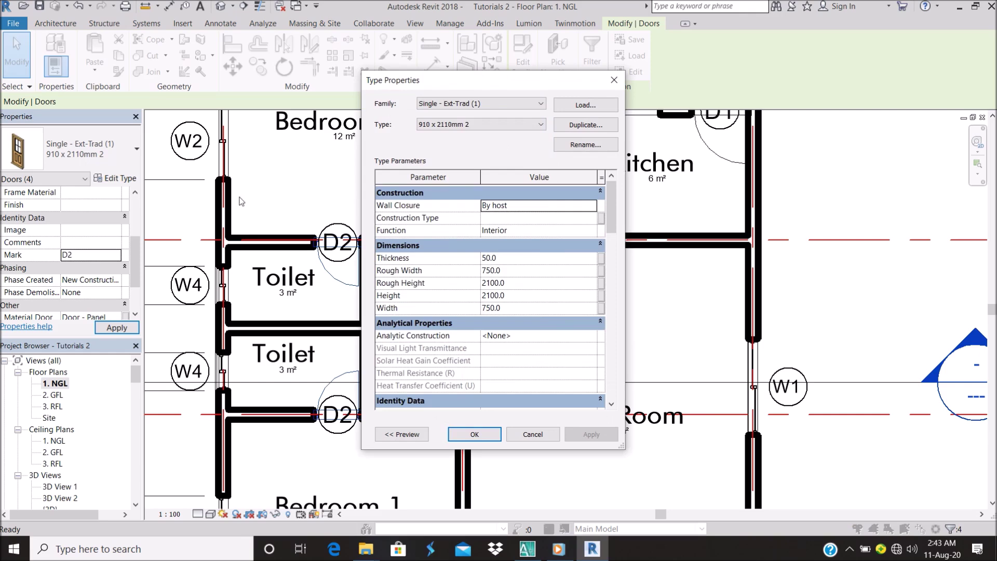
Change the Single-Ext-Trad 910 x 2110mm 2 type's Type Mark from 28 to D2, then clear the selection.
scroll(540, 317, "down", 4)
scroll(557, 372, "down", 3)
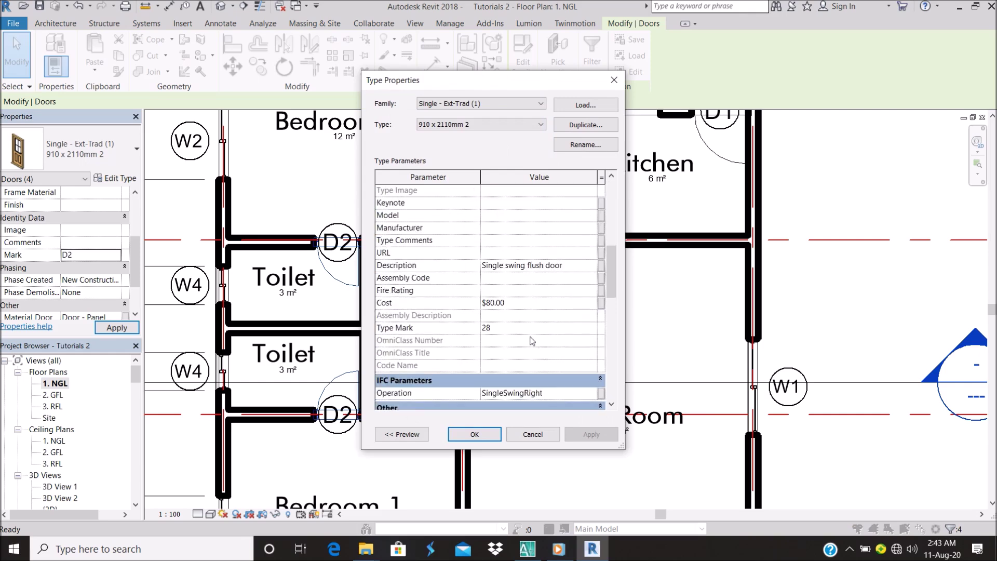
left_click(521, 327)
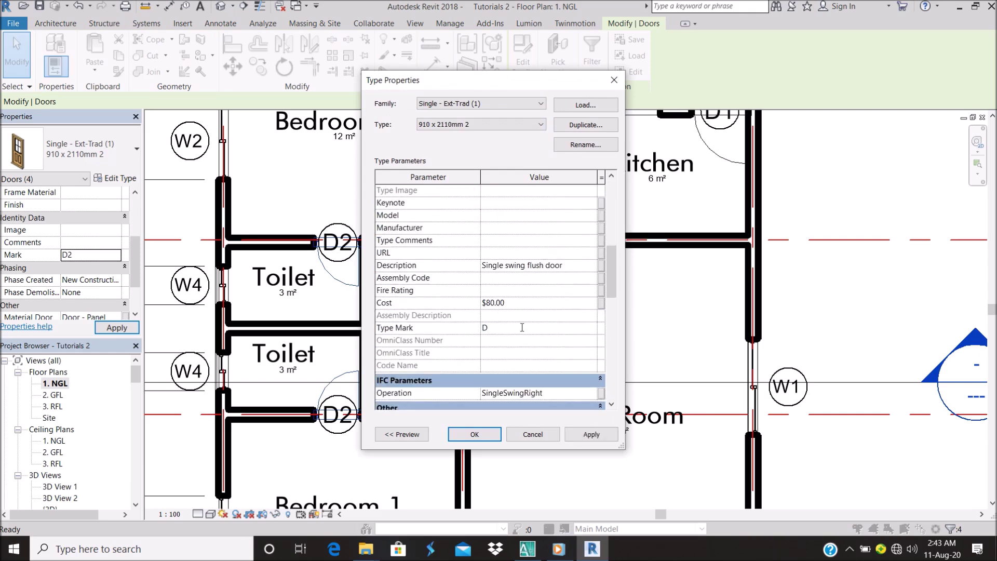
left_click(591, 434)
left_click(474, 434)
scroll(550, 270, "down", 5)
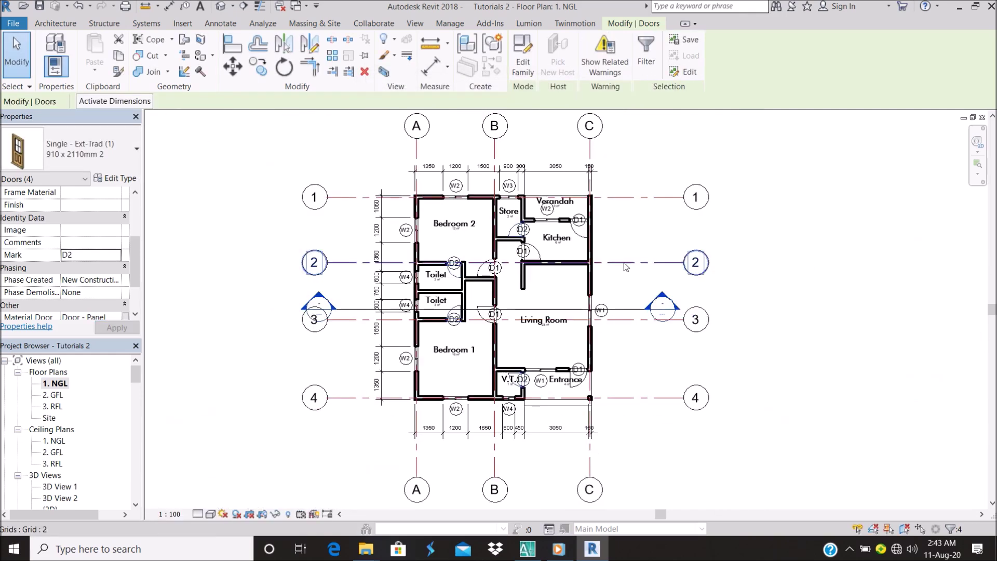
left_click(634, 241)
scroll(635, 240, "down", 2)
scroll(97, 442, "down", 5)
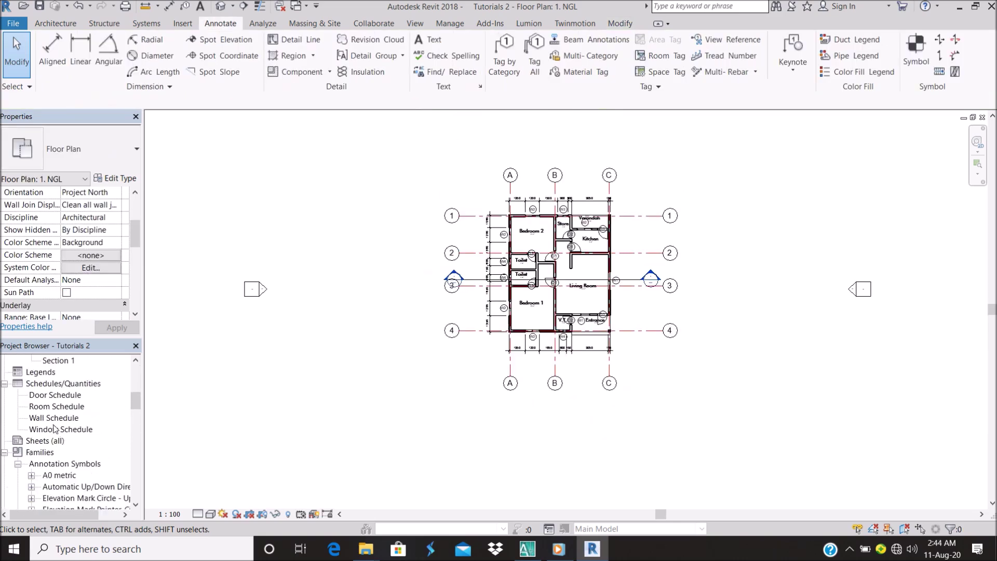
In the Door Schedule's field settings, add the Type Mark field to the columns.
double_click(54, 395)
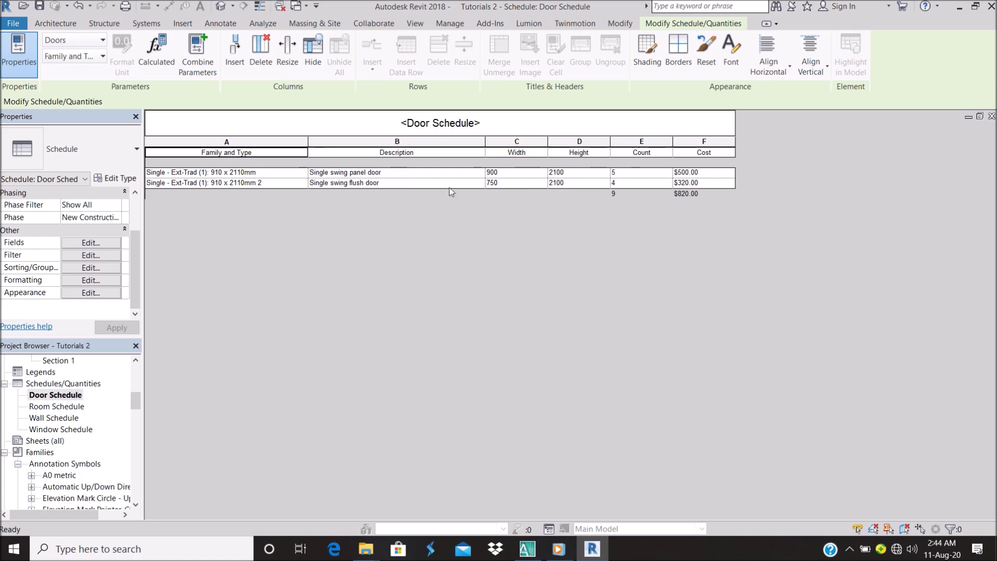
left_click(91, 243)
left_click(363, 262)
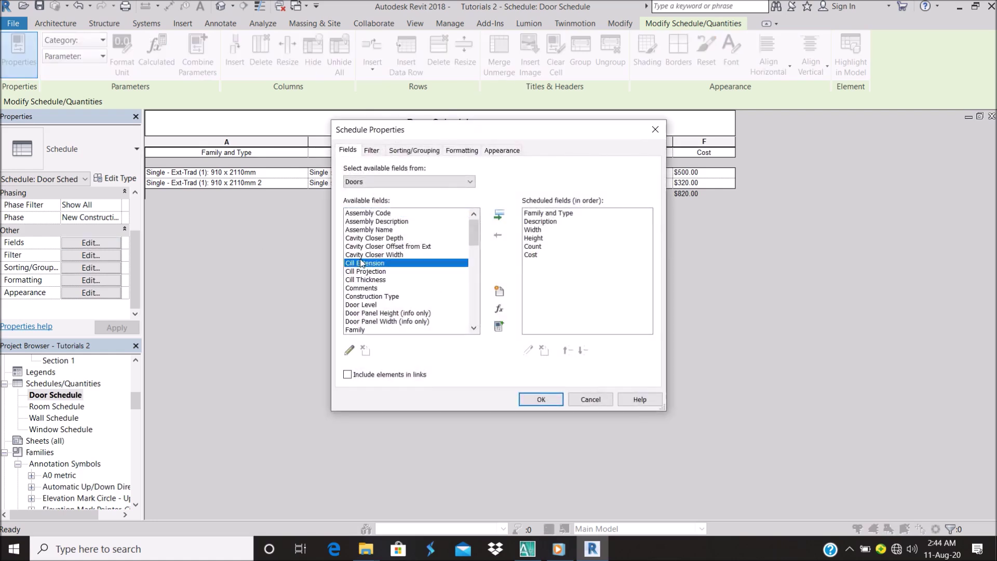
scroll(363, 265, "down", 10)
left_click(365, 279)
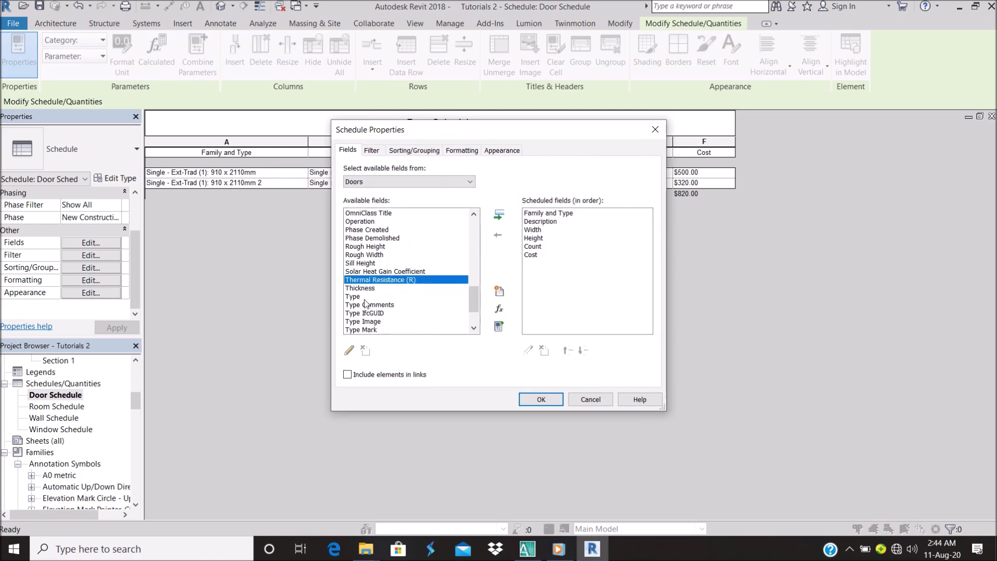
left_click(368, 330)
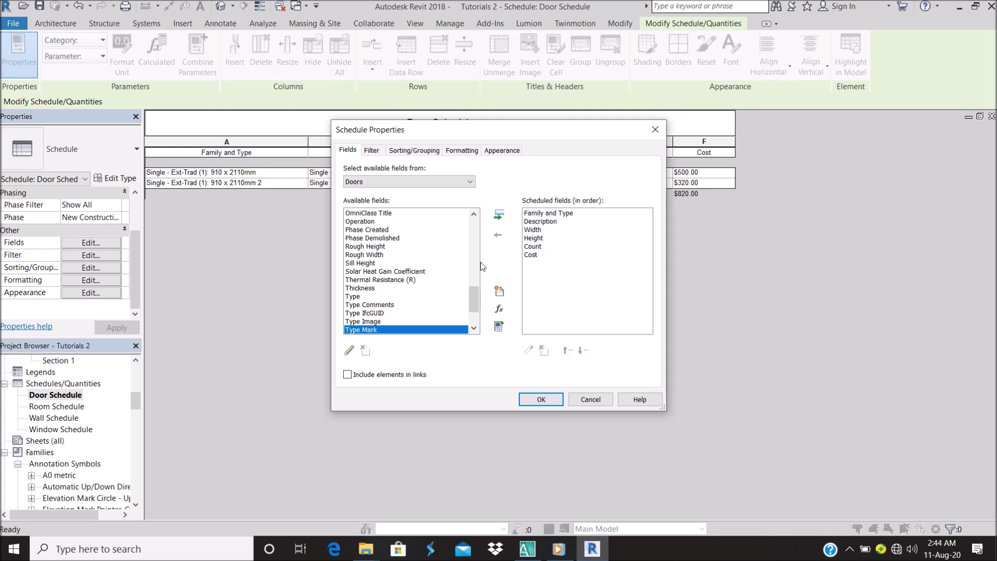
left_click(499, 214)
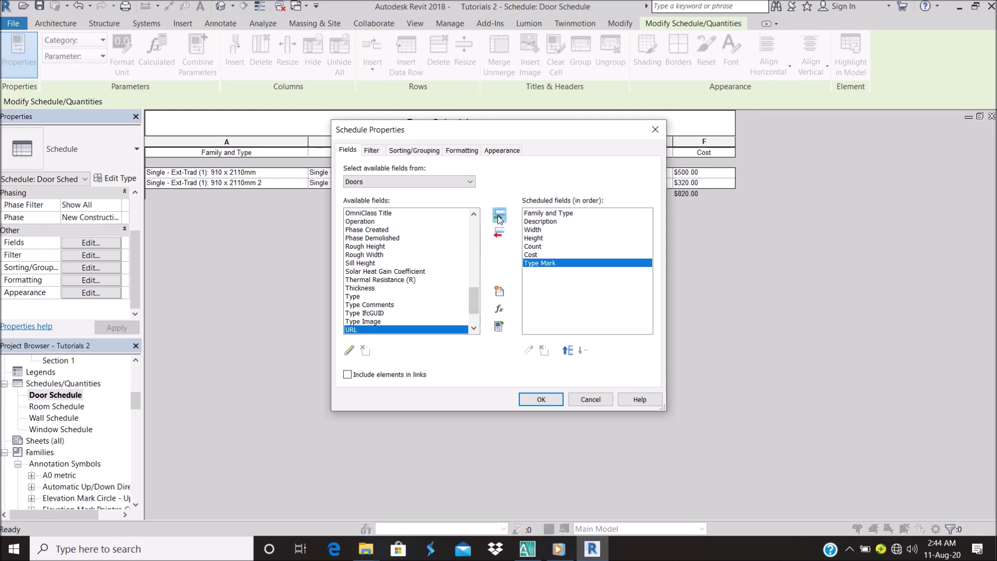
Move Type Mark up five places to follow Family and Type, and confirm the columns.
left_click(567, 351)
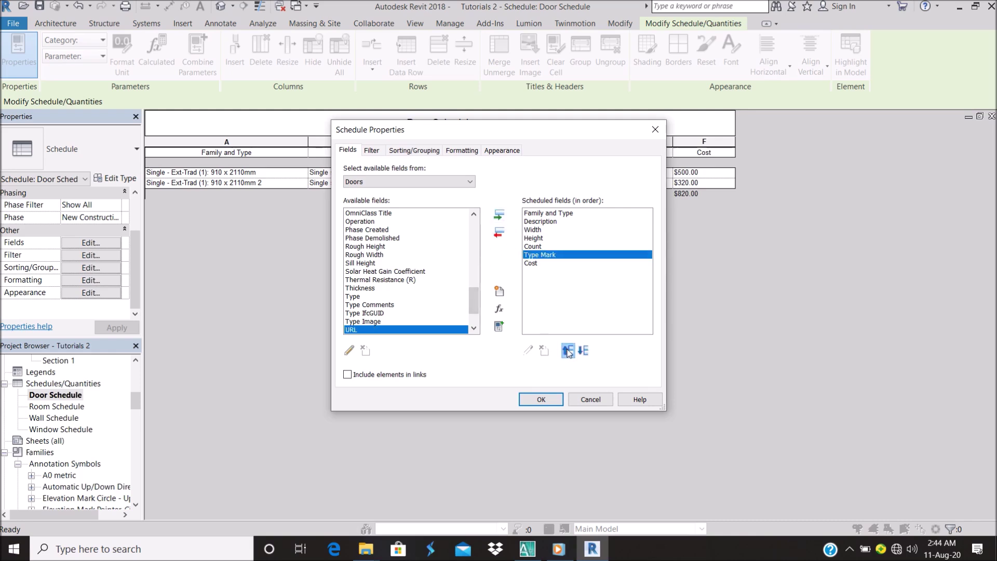
left_click(567, 351)
left_click(567, 351)
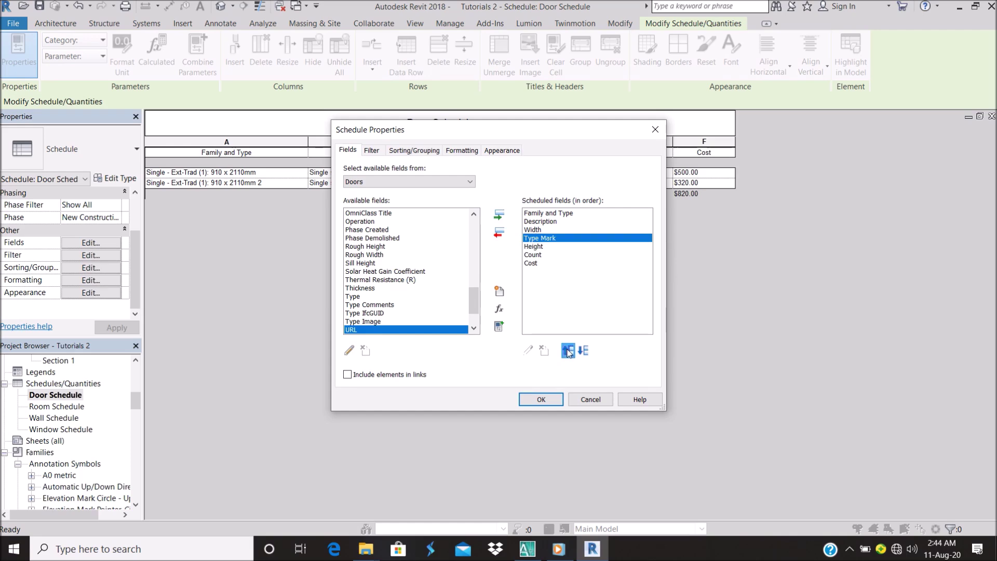
left_click(567, 351)
left_click(568, 351)
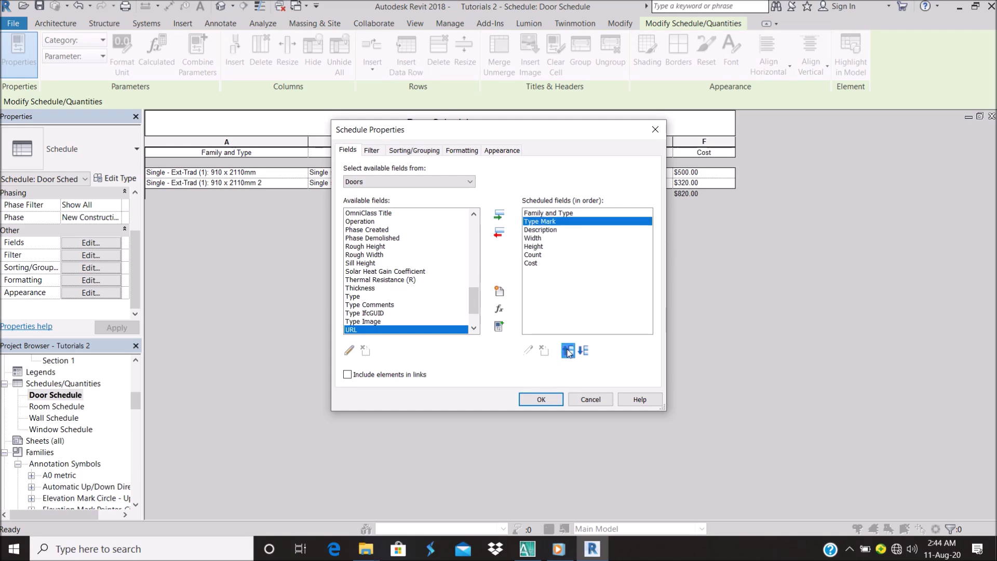
left_click(541, 399)
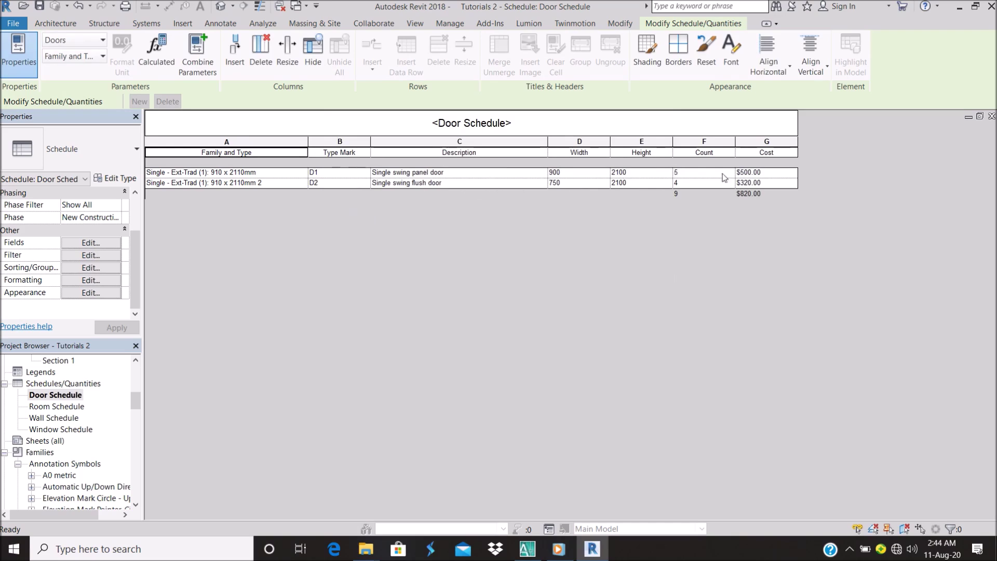
In the Window Schedule's field settings, add the Type Mark field to the columns.
double_click(54, 430)
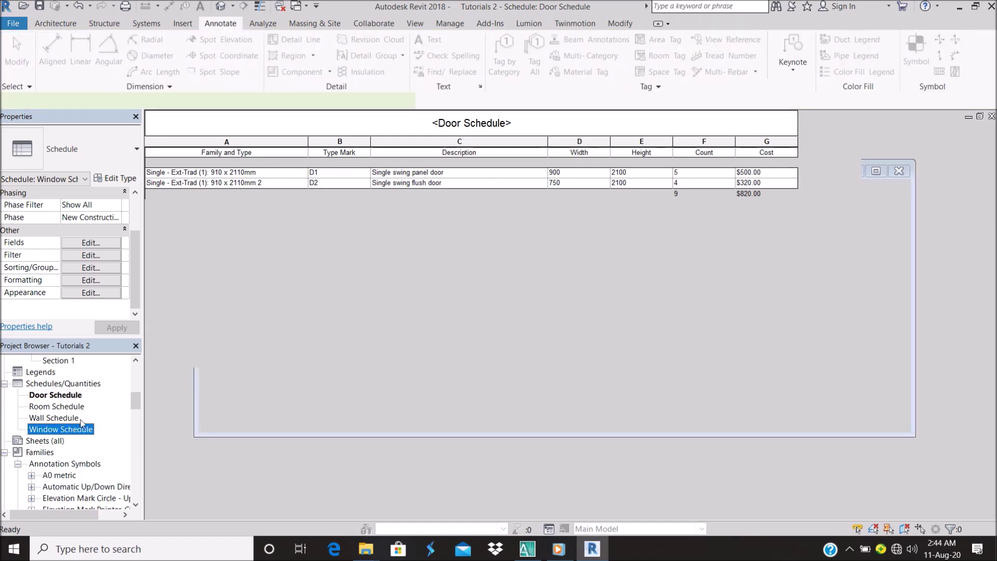
left_click(94, 243)
left_click(369, 279)
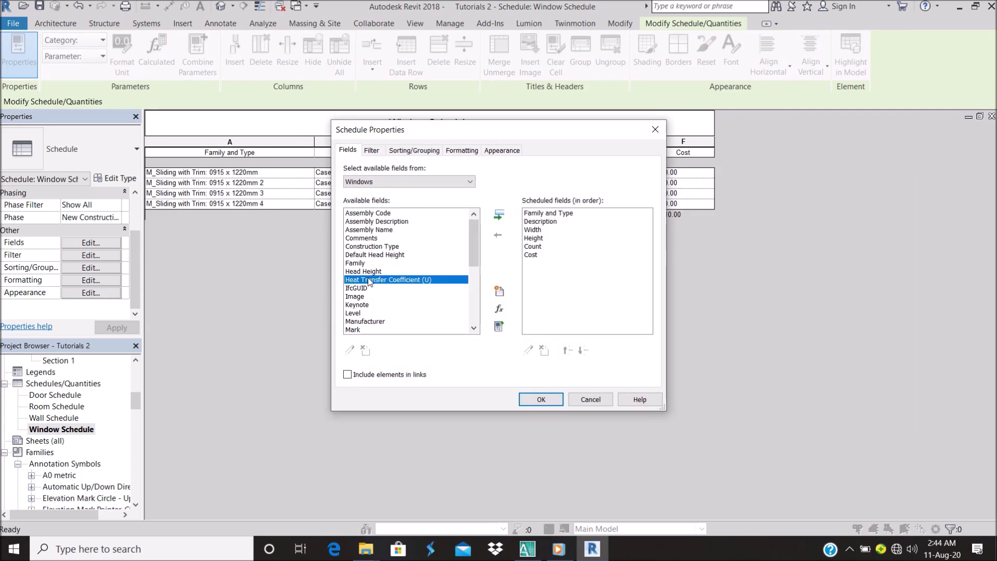
scroll(370, 281, "down", 1)
key("t")
scroll(369, 283, "down", 2)
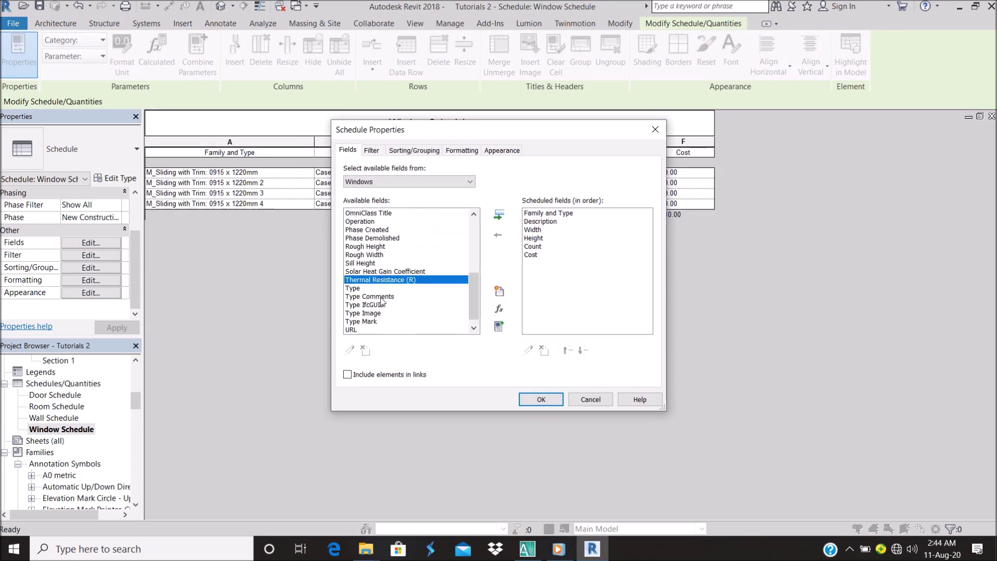
left_click(357, 321)
left_click(498, 214)
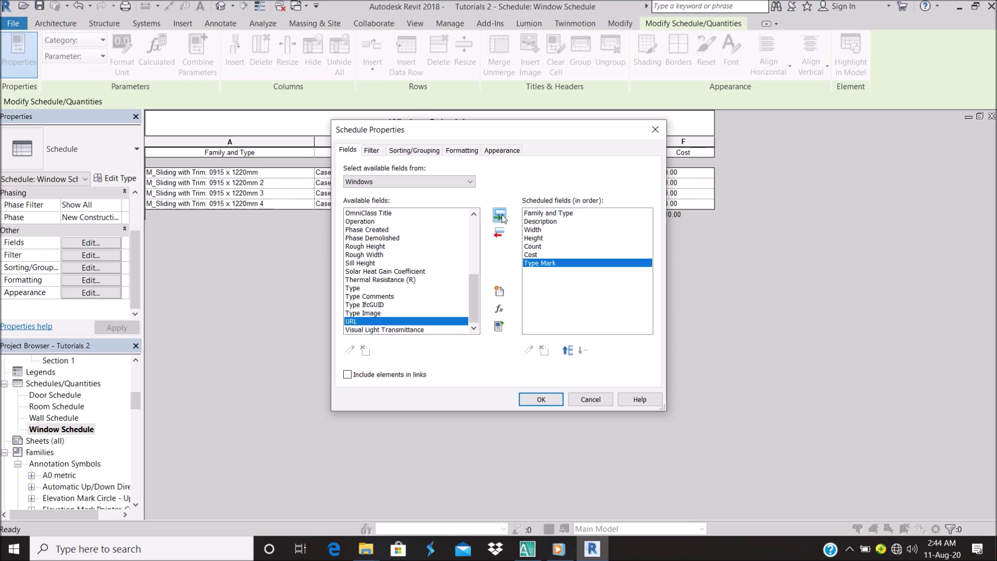
Move Type Mark up five places to follow Family and Type, and confirm the columns.
left_click(567, 351)
left_click(567, 351)
left_click(567, 350)
left_click(568, 350)
left_click(568, 350)
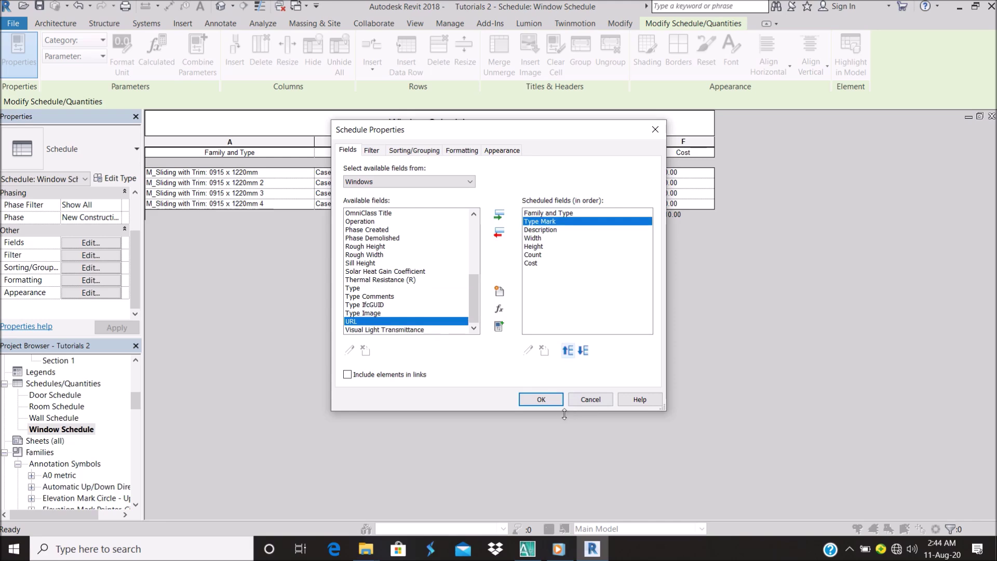
left_click(541, 400)
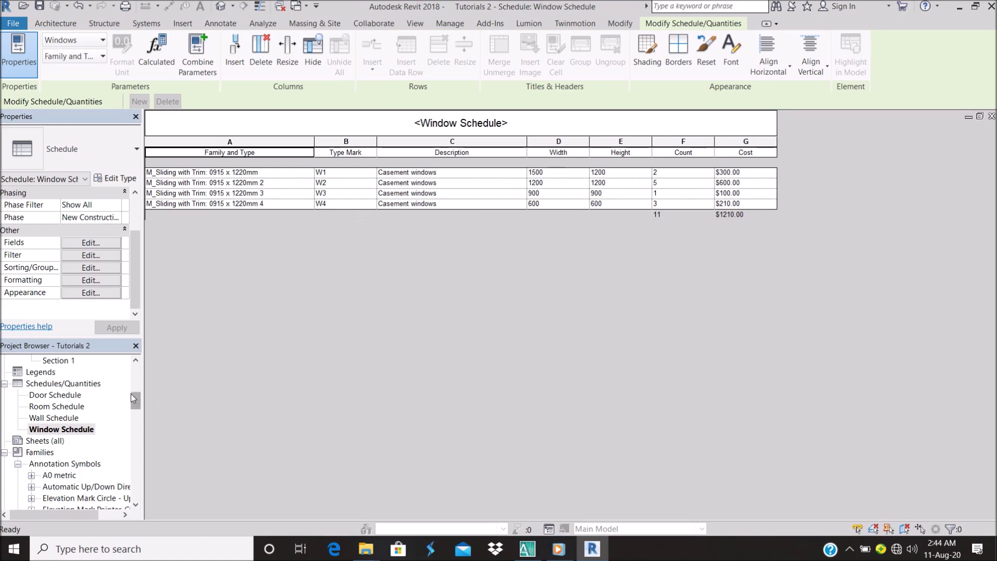
Reopen the 1. NGL floor plan from the Project Browser.
scroll(69, 401, "up", 3)
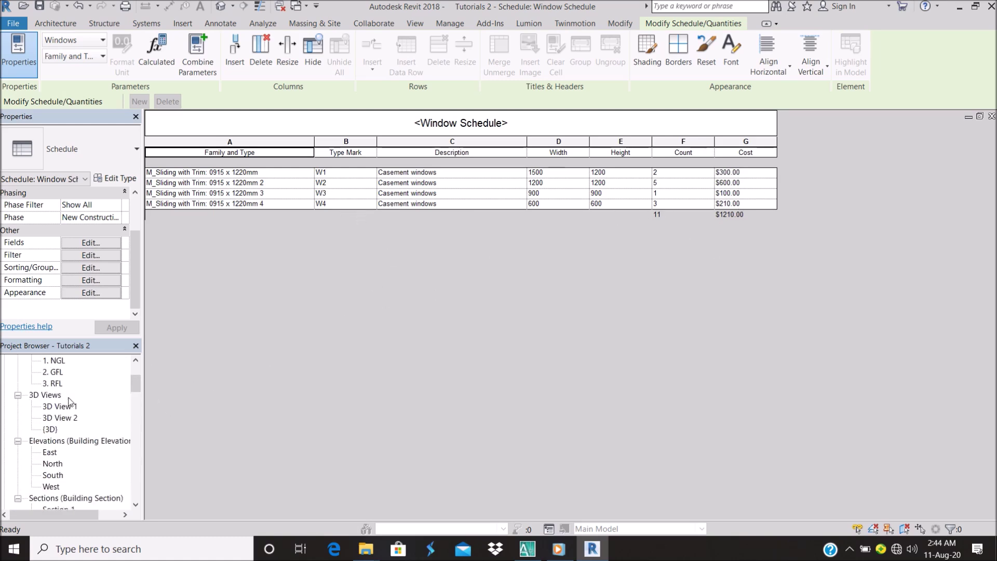
scroll(69, 402, "up", 3)
double_click(56, 372)
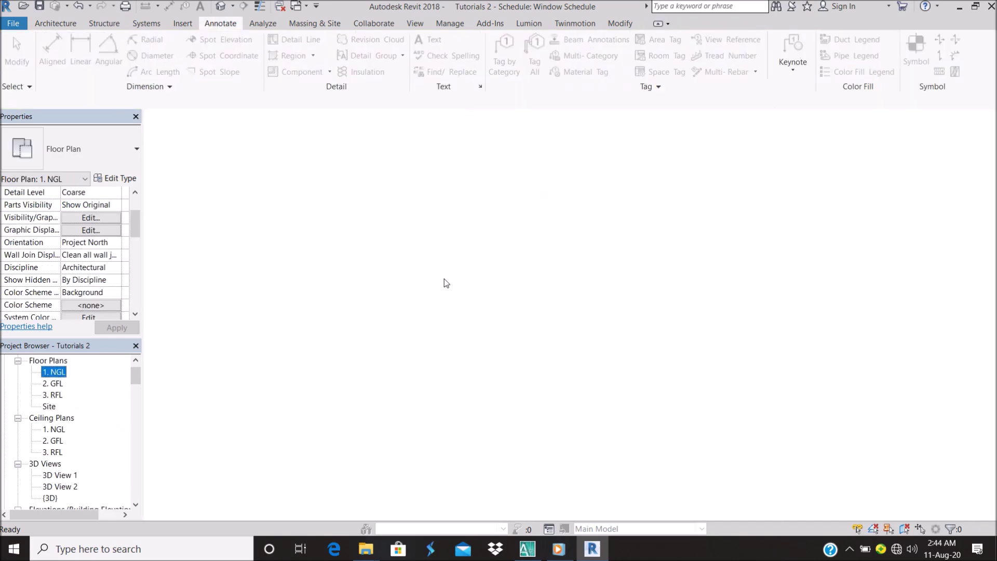
scroll(443, 283, "down", 3)
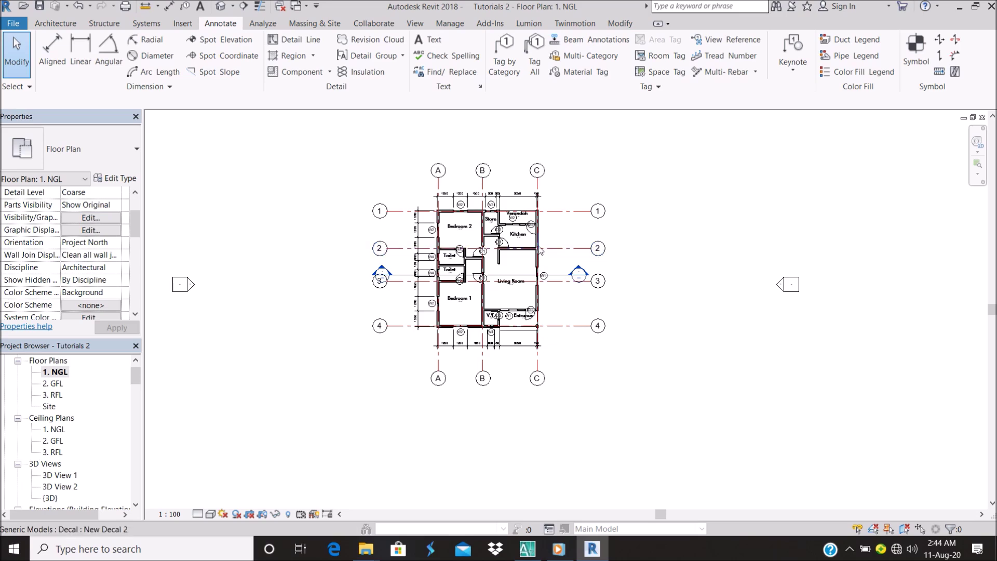
scroll(524, 262, "up", 5)
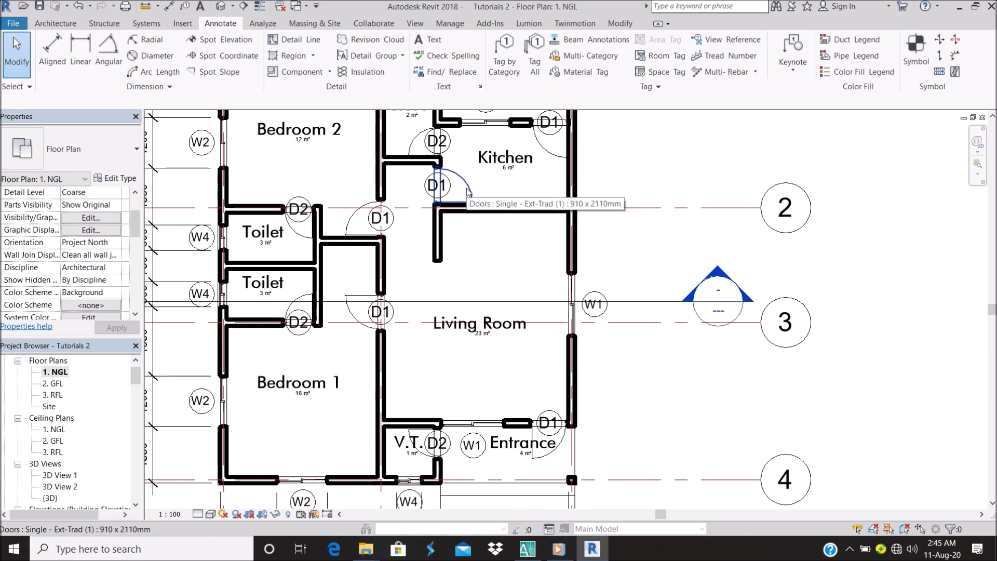
left_click(466, 191)
right_click(470, 190)
mouse_move(602, 362)
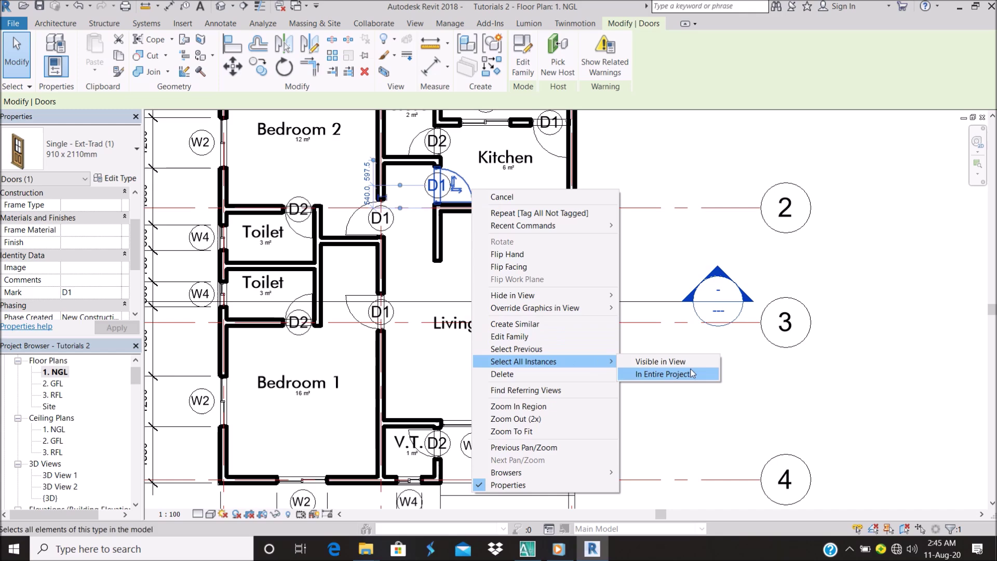
left_click(691, 175)
scroll(452, 299, "down", 5)
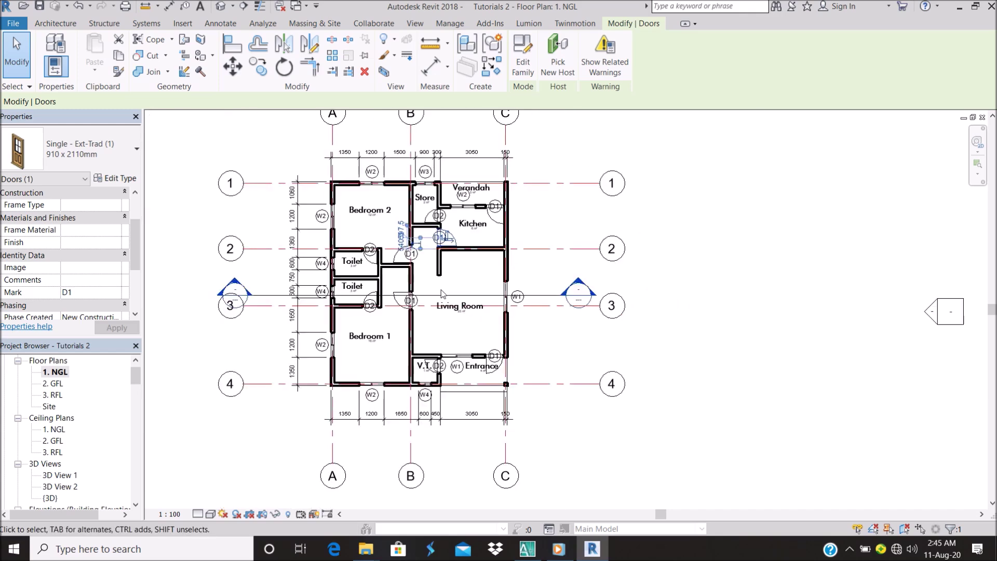
left_click(729, 211)
scroll(469, 266, "up", 2)
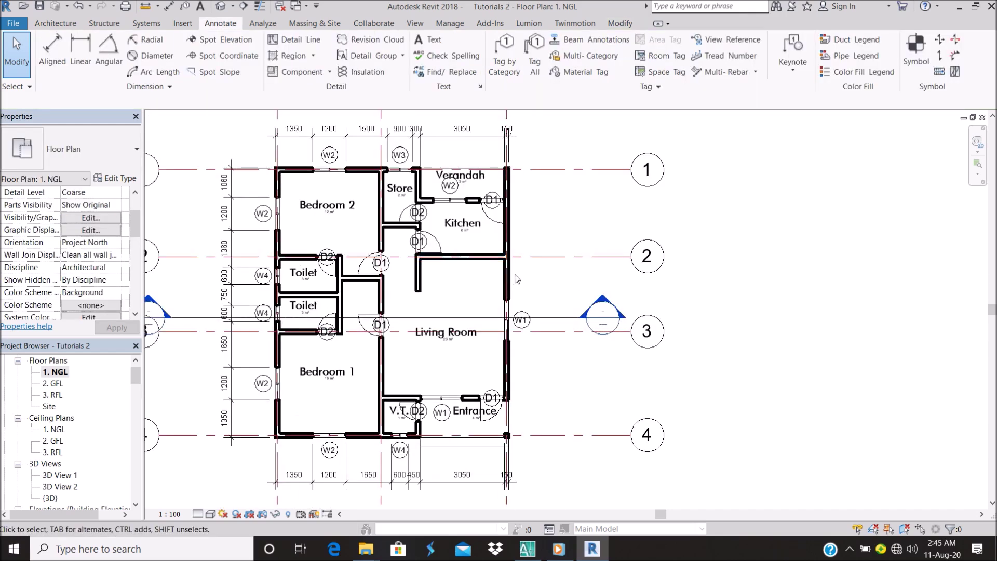
scroll(514, 283, "down", 2)
scroll(522, 285, "up", 3)
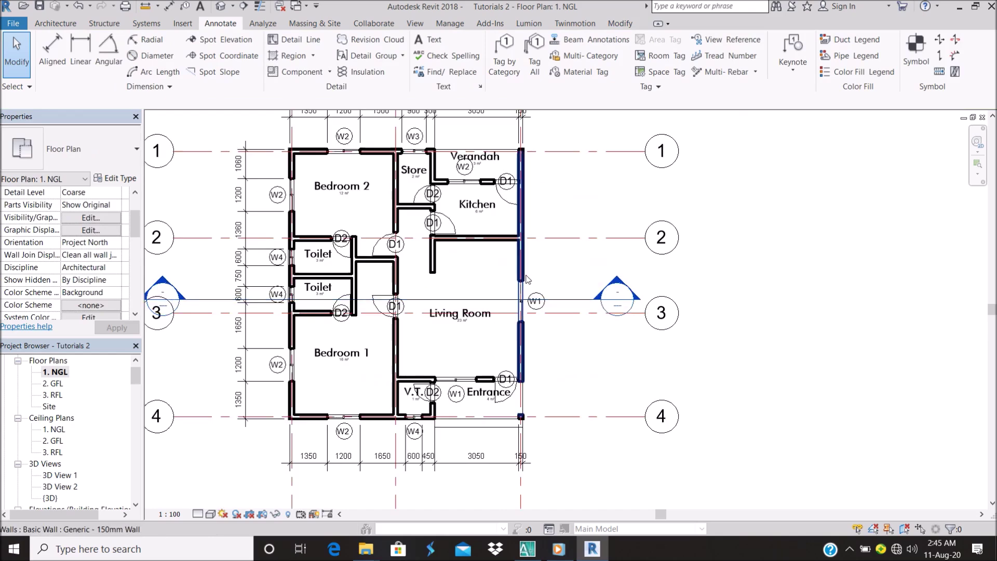